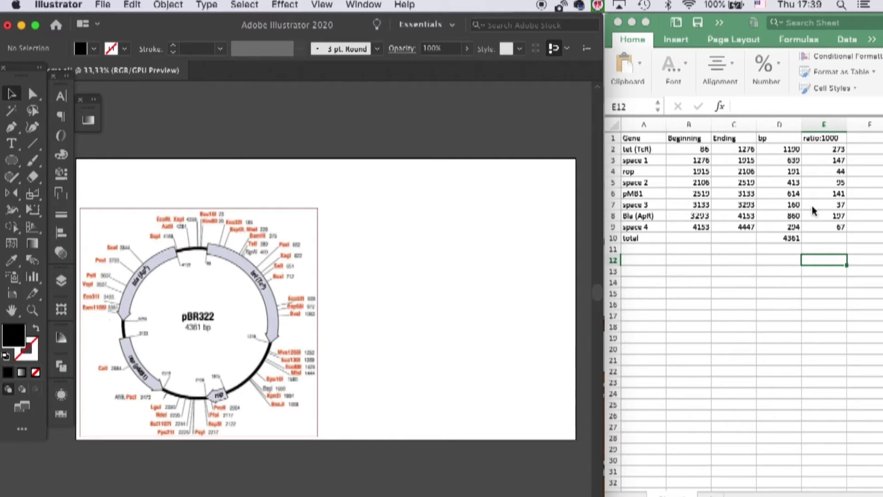
Draw a horizontal line 273 px long above the plasmid map for the tet (TcR) gene.
left_click(33, 145)
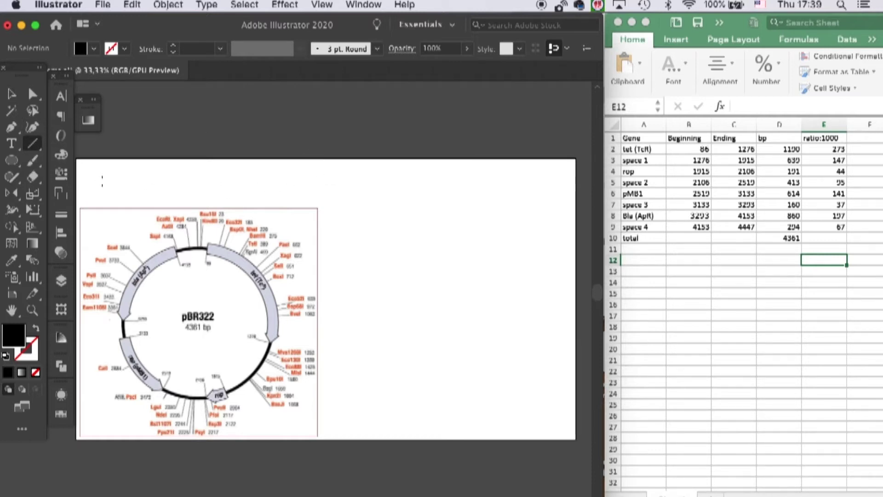
left_click_drag(82, 178, 80, 435)
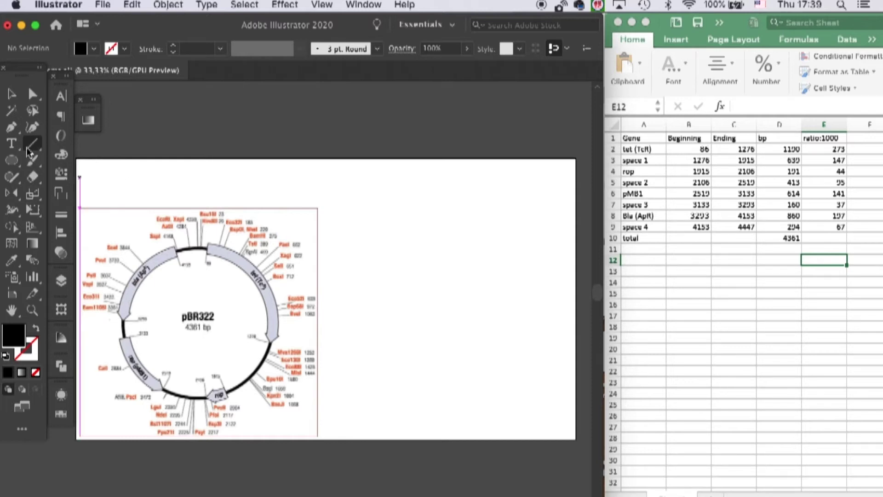
left_click(33, 146)
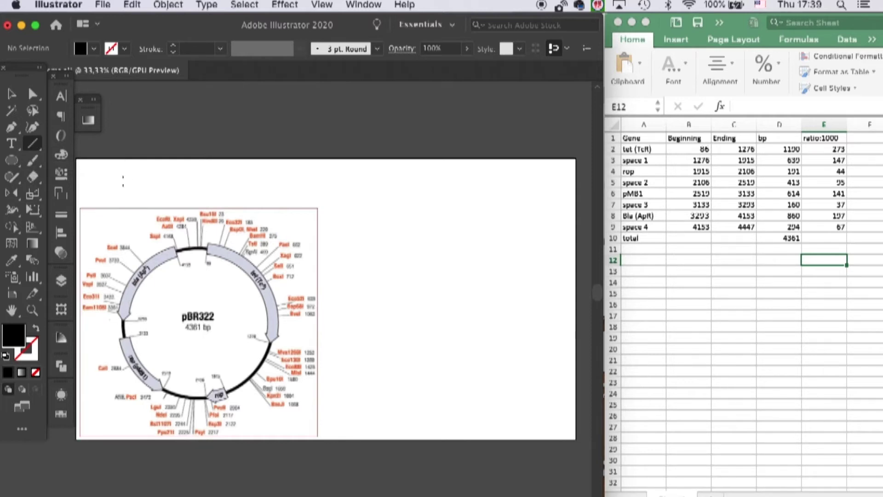
left_click(107, 185)
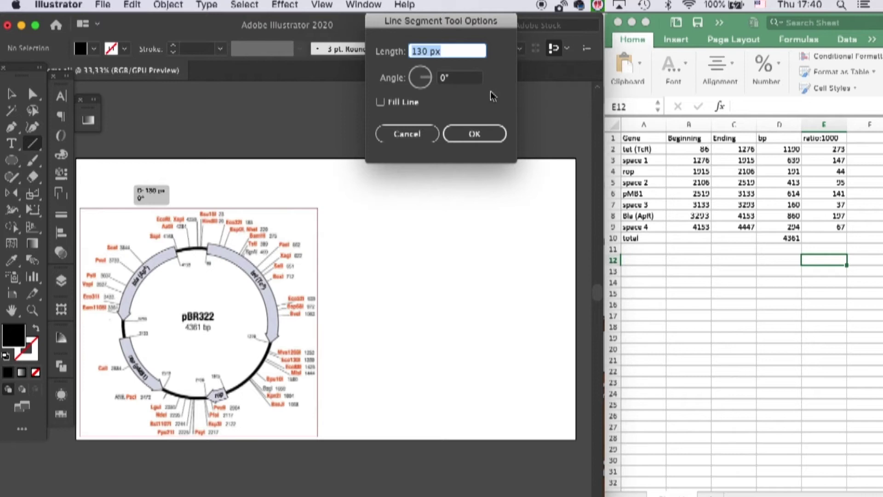
type("273")
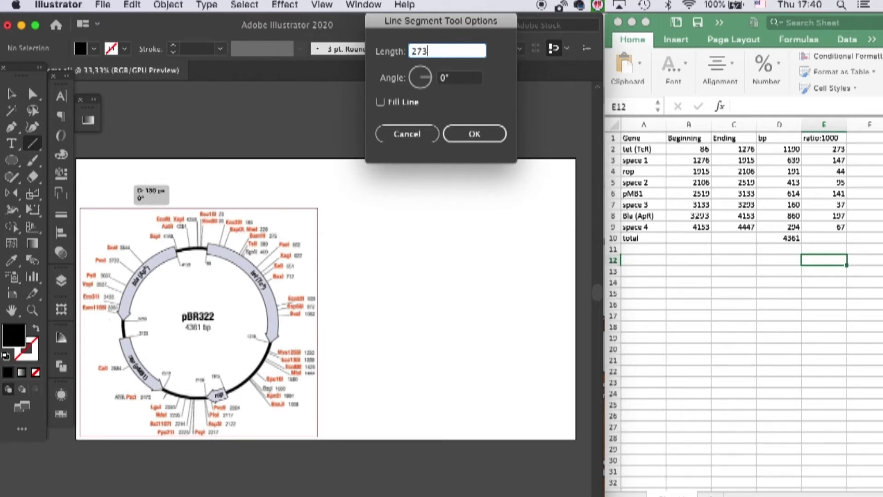
key("Return")
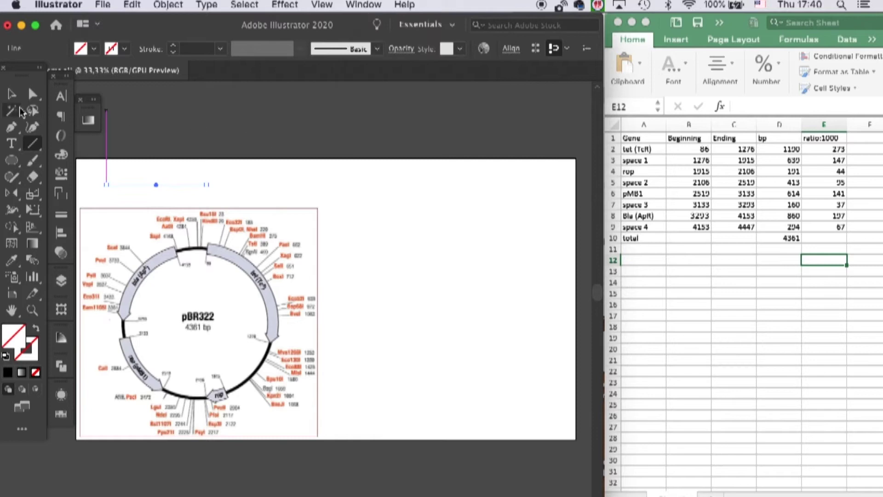
Give the tet (TcR) line a black stroke and deselect it.
left_click(14, 95)
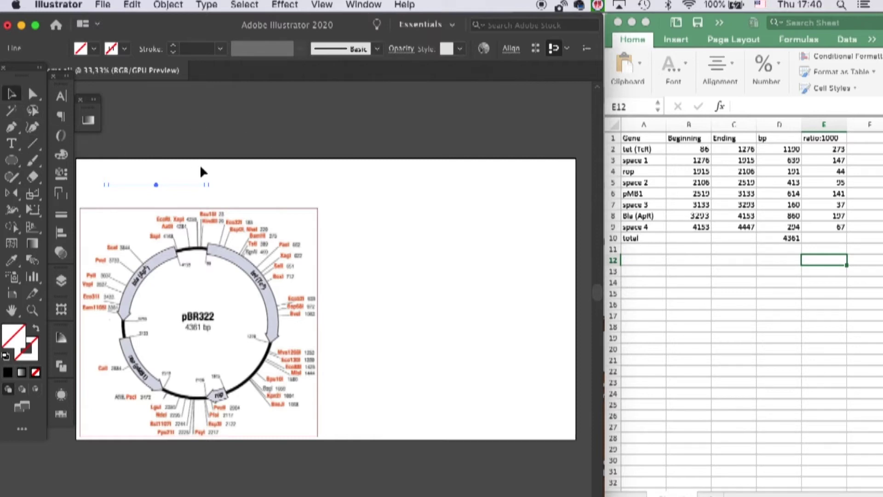
left_click(31, 343)
left_click(9, 372)
left_click(236, 187)
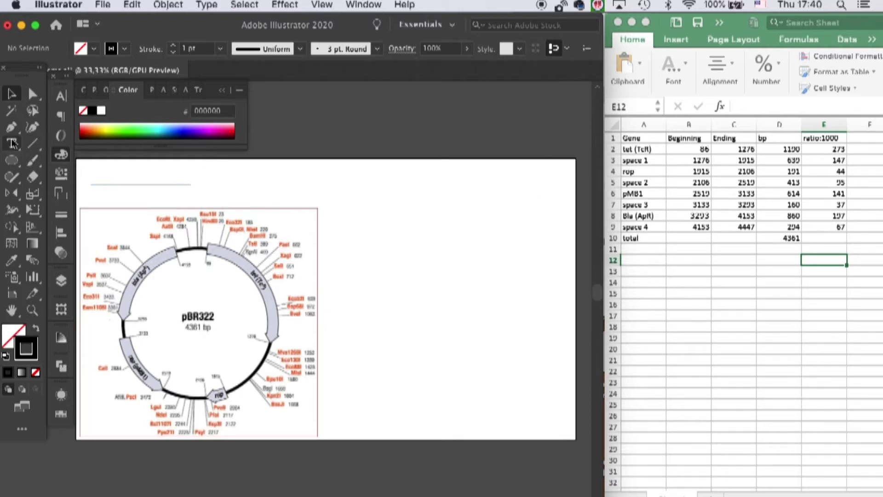
Draw a horizontal 147 px line for space 1, level with the tet line and just after its end.
left_click(32, 143)
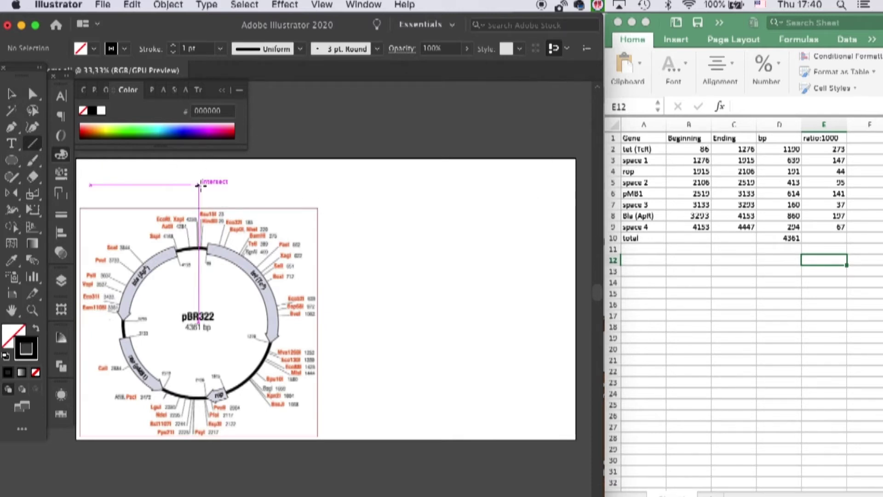
left_click(199, 184)
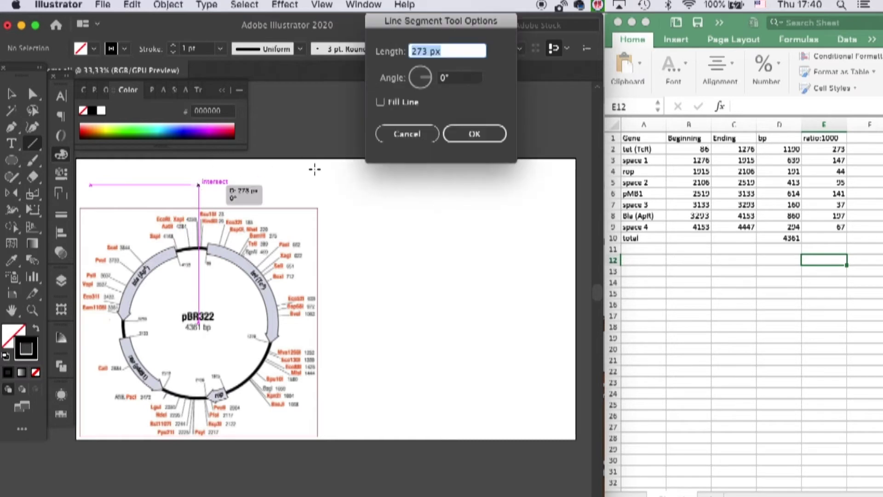
type("147")
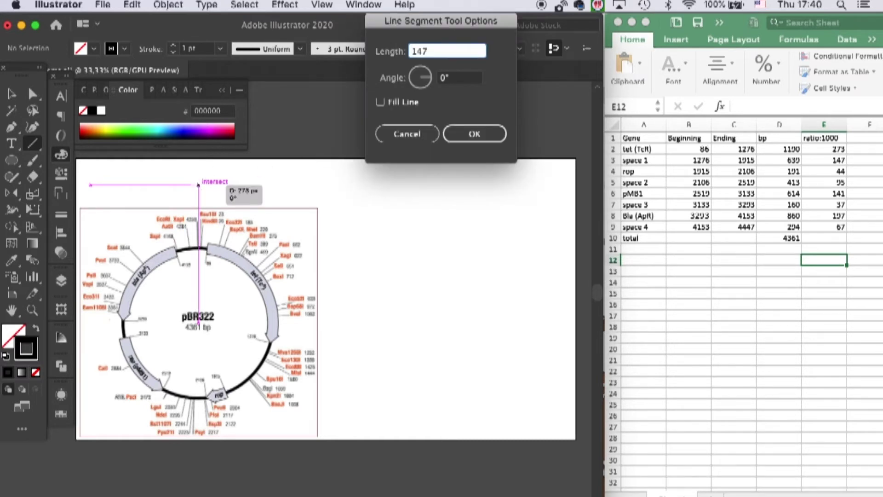
key("Return")
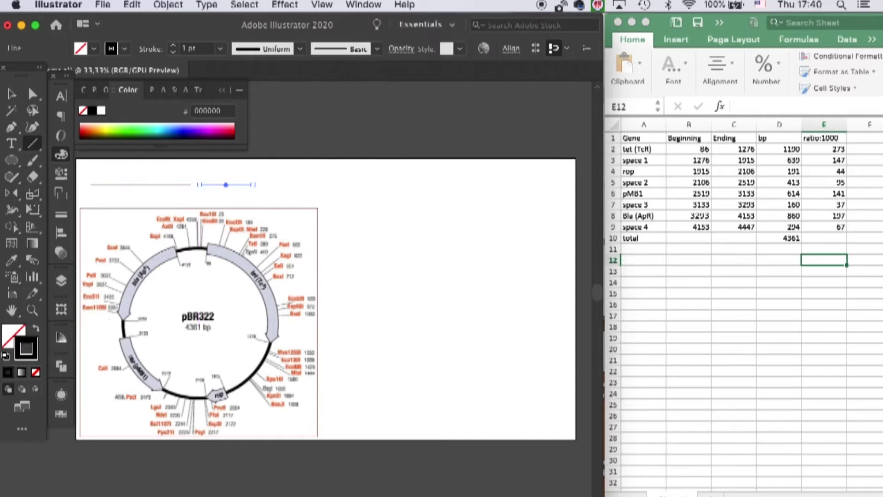
left_click(12, 93)
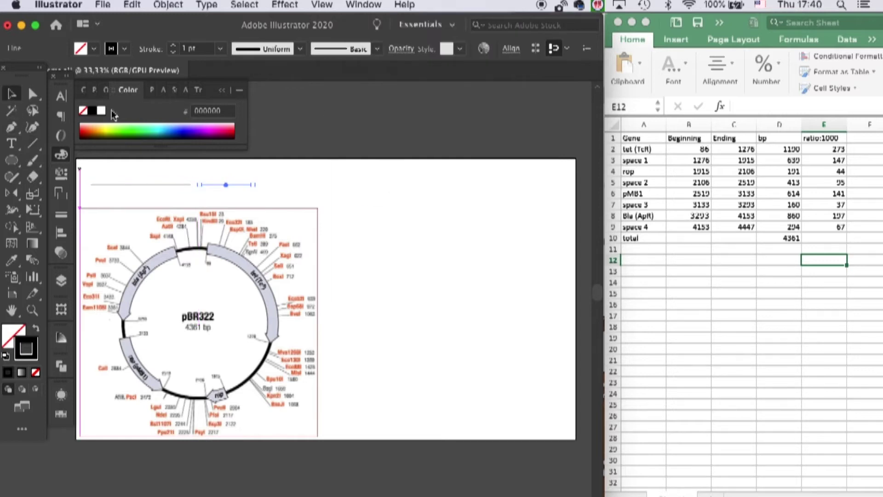
left_click(354, 169)
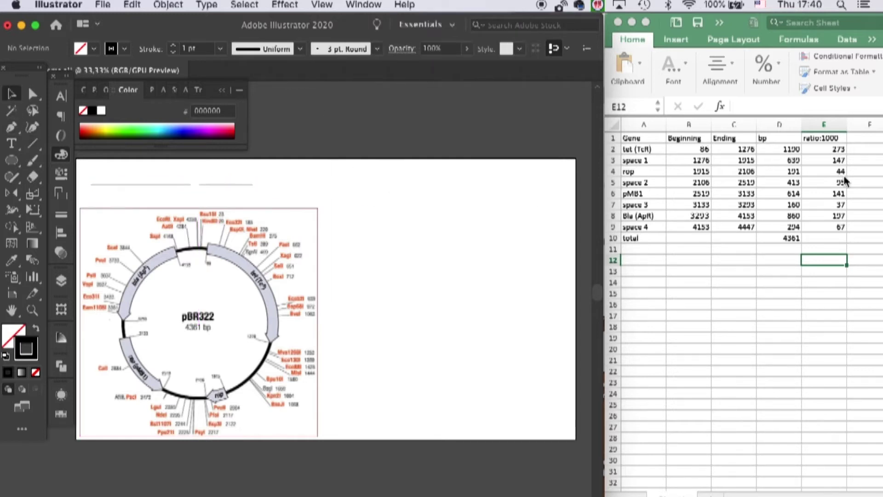
Extend the row with a 44 px line for rop and a 95 px line for space 2.
left_click(32, 143)
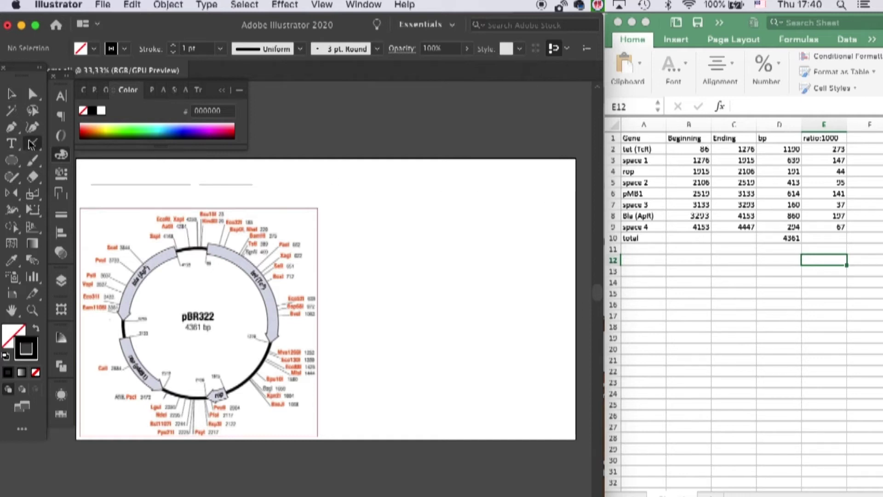
left_click(260, 184)
type("44")
key("Return")
left_click(295, 181)
type("95")
key("Return")
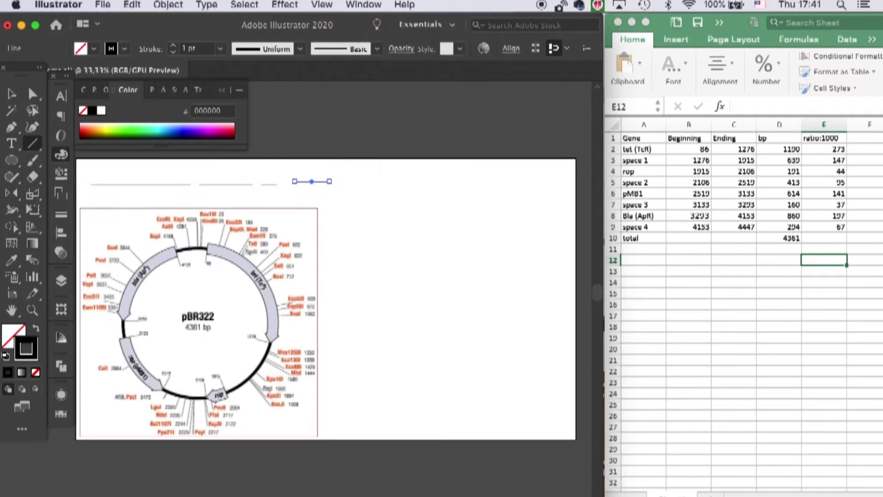
left_click(348, 181)
type("141")
key("Return")
key("super+z")
left_click(356, 182)
key("Return")
key("v")
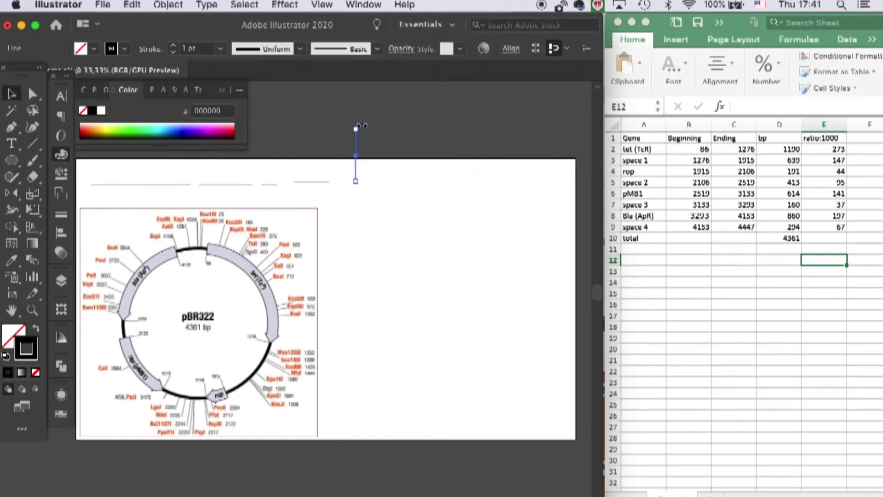
key("Delete")
Start a new line segment for pMB1 after the space 2 line.
key("backslash")
left_click(355, 181)
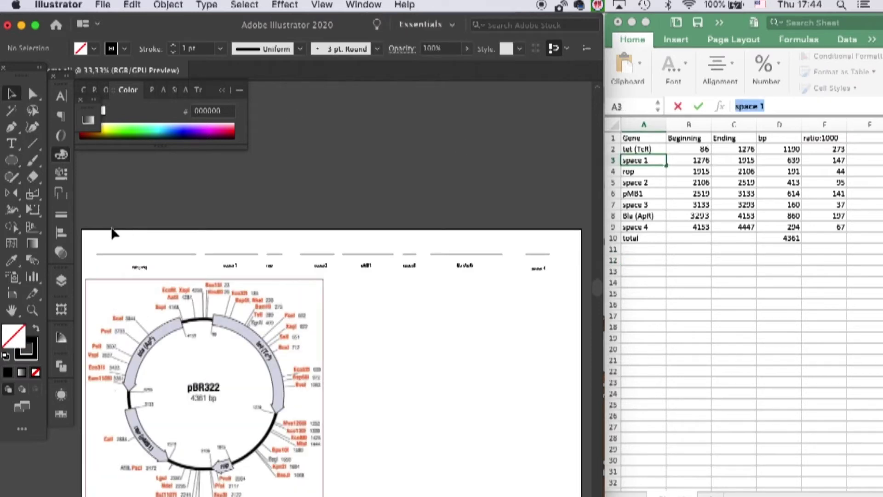
Set the stroke weight of the tet (TcR), rop, pMB1 and Bla (ApR) lines to 20 pt.
left_click(179, 255)
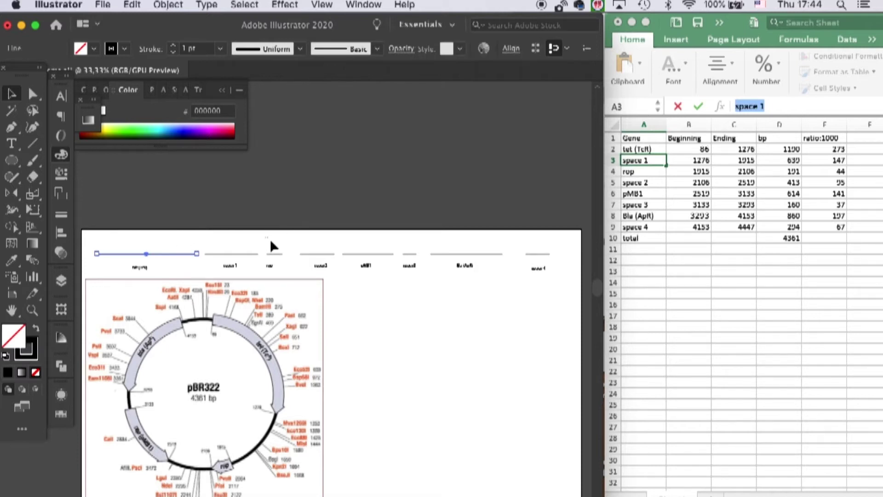
left_click_drag(284, 259, 285, 260)
left_click(368, 253, "shift")
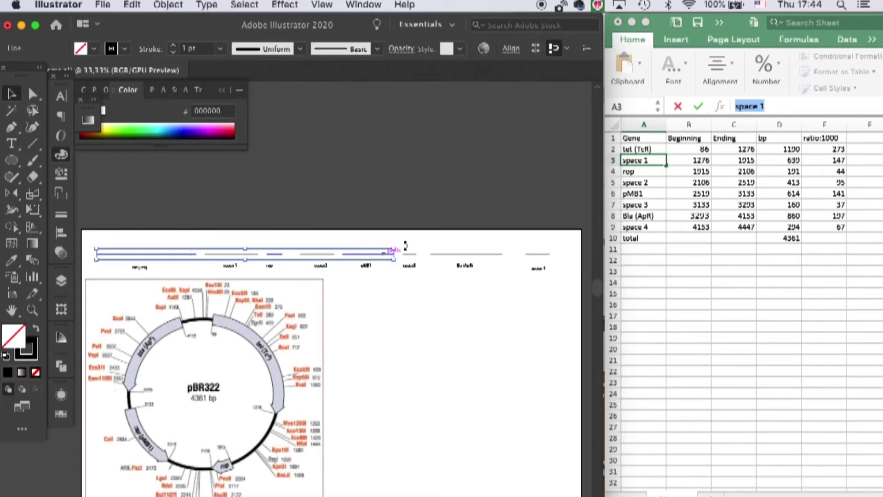
left_click_drag(486, 260, 488, 262)
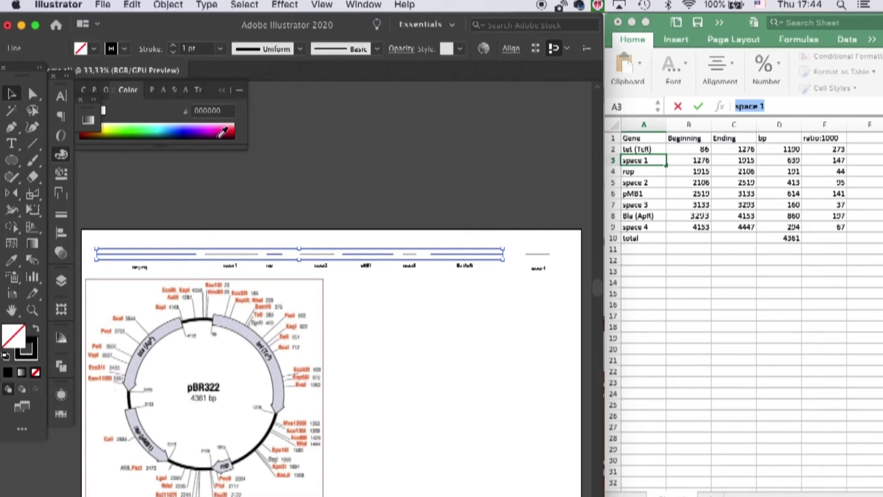
left_click(220, 48)
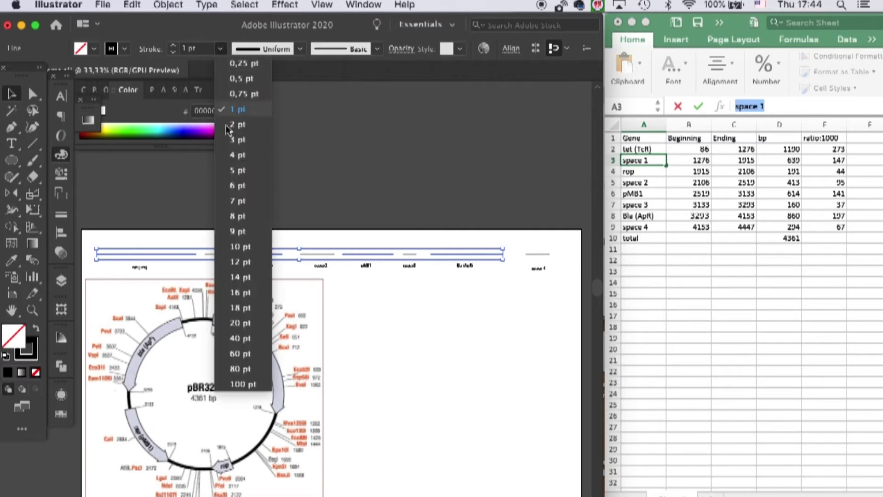
left_click(246, 323)
left_click(384, 208)
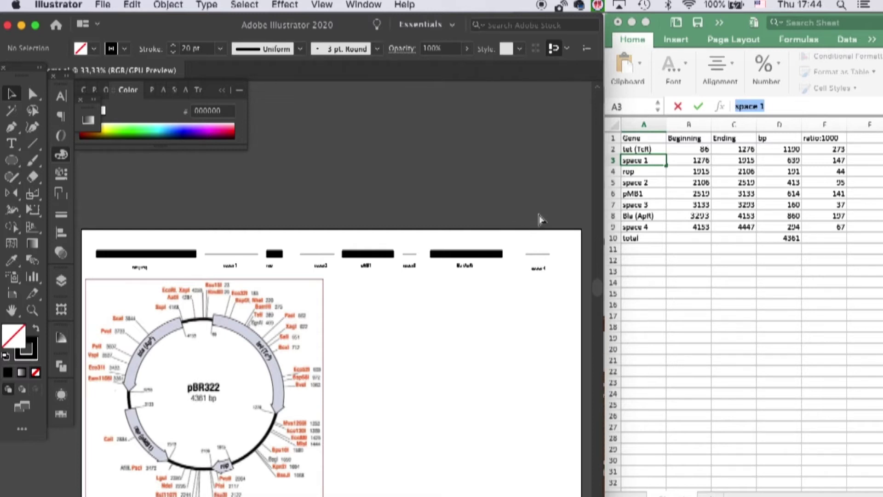
Set the stroke weight of the four spacer lines, space 1 to space 4, to 5 pt.
key("super+plus")
left_click_drag(319, 175, 470, 169)
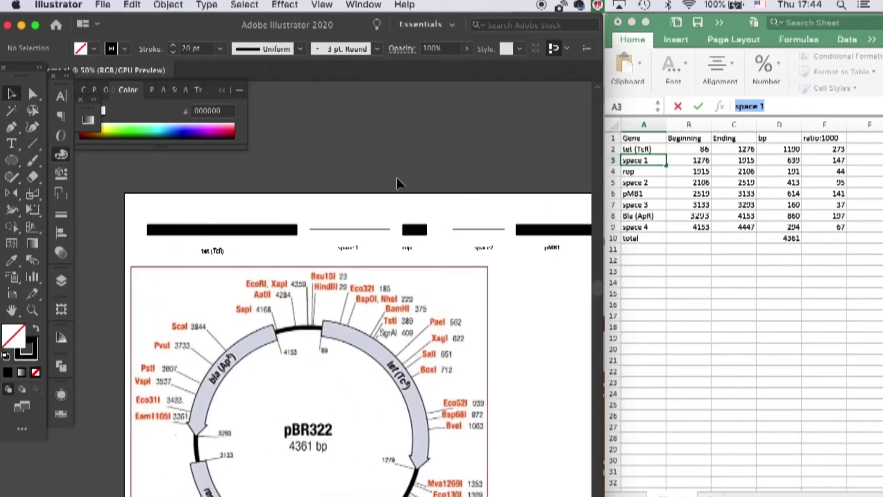
left_click(351, 228)
left_click(480, 229, "shift")
left_click_drag(523, 272, 306, 285)
left_click(399, 243, "shift")
scroll(464, 244, "right", 3)
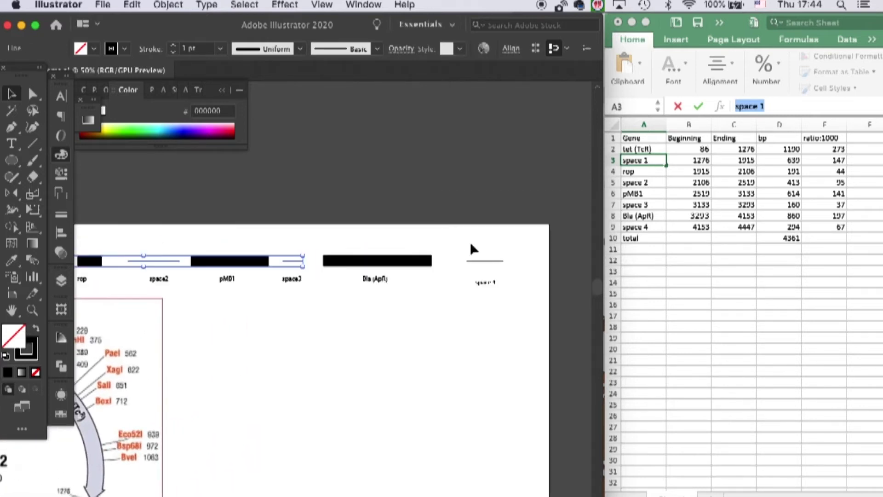
left_click(500, 262, "shift")
left_click(220, 48)
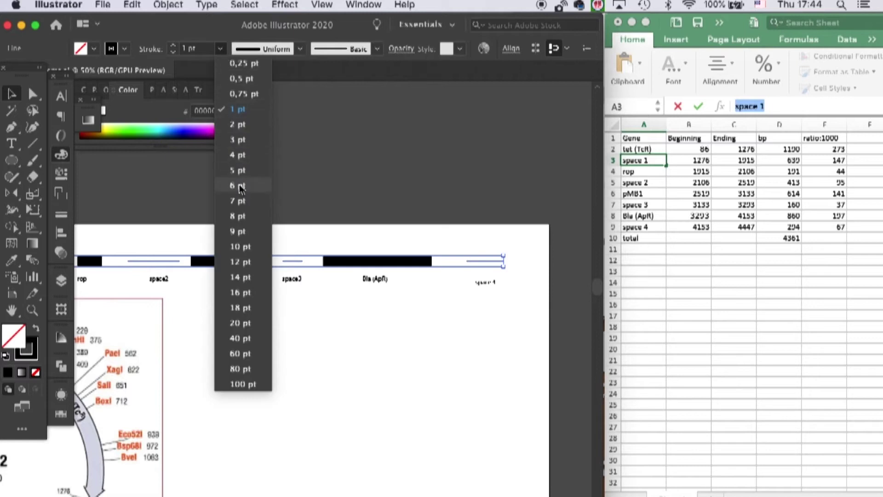
left_click(240, 171)
left_click(380, 209)
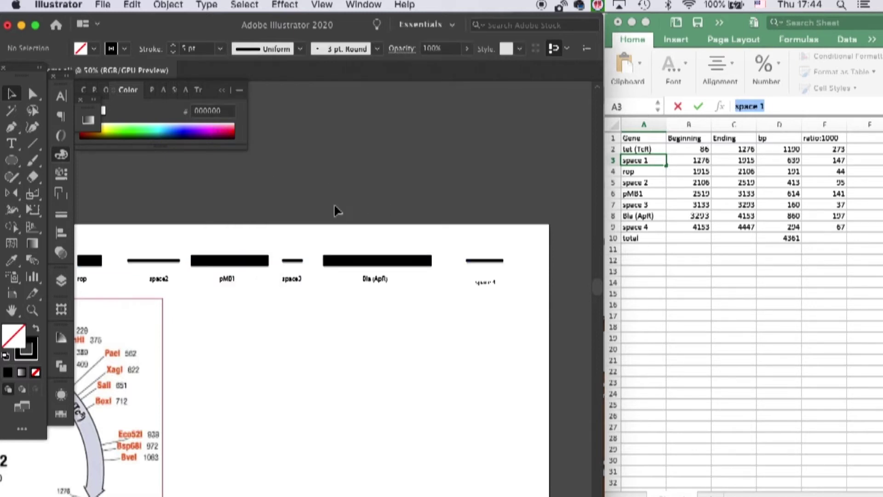
Add the Arrow 8 end arrowhead to the tet (TcR), rop, pMB1 and Bla (ApR) lines.
left_click_drag(250, 207, 442, 183)
left_click_drag(273, 168, 327, 175)
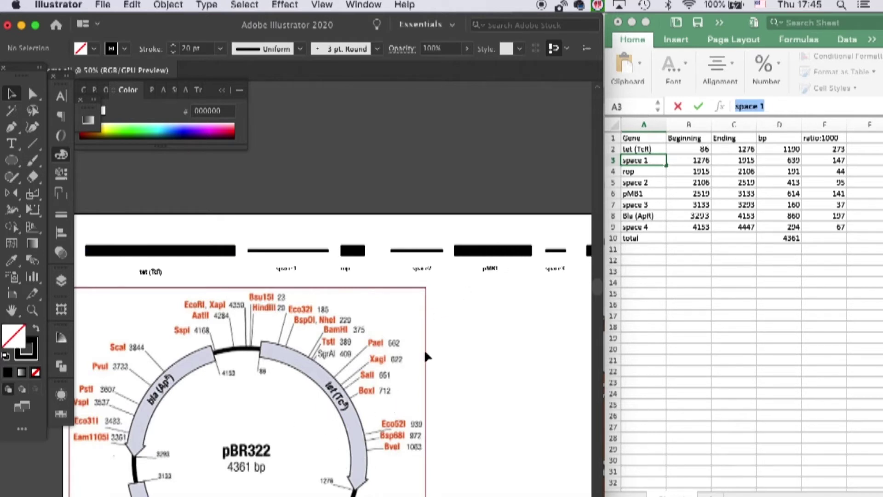
scroll(424, 348, "down", 3)
left_click(205, 204)
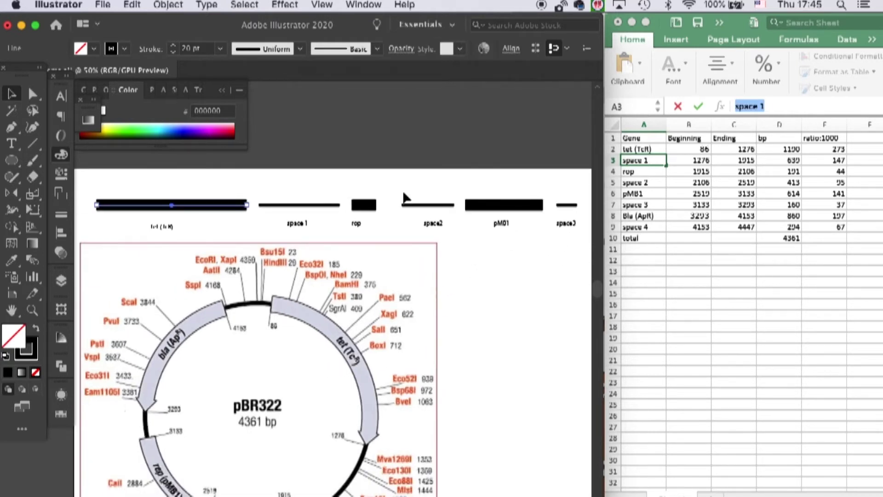
left_click(367, 208, "shift")
left_click(502, 205, "shift")
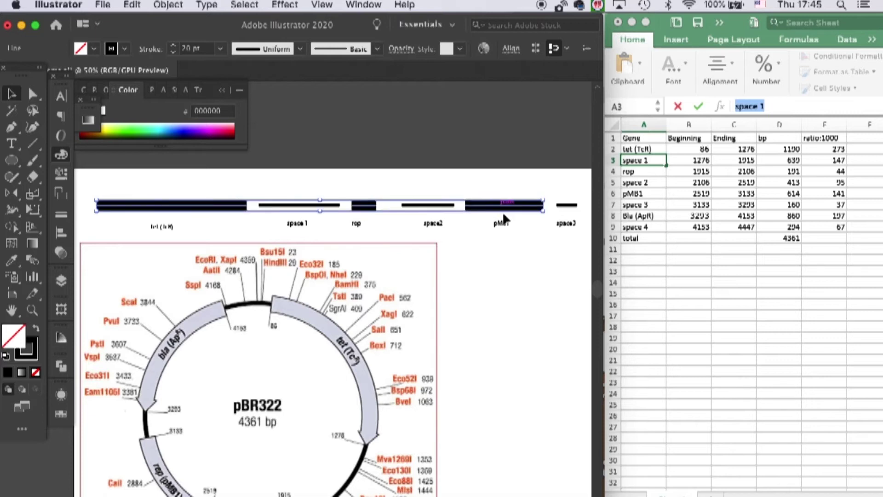
scroll(515, 265, "right", 5)
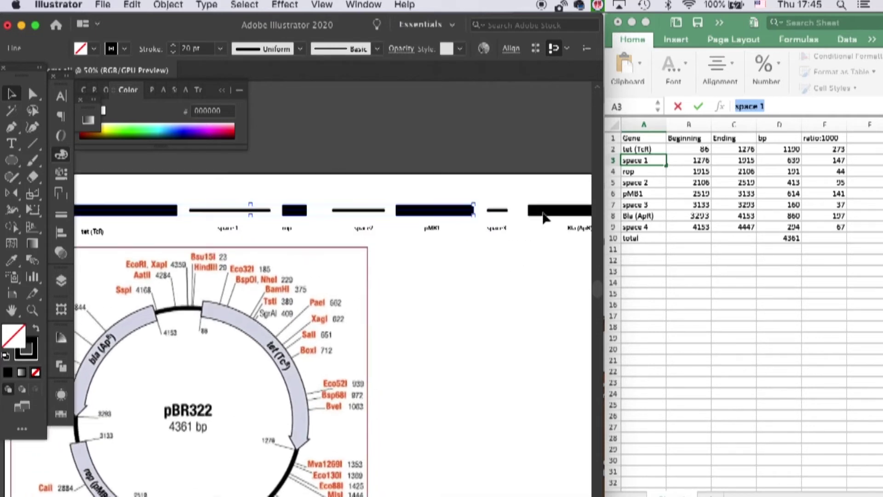
scroll(529, 216, "right", 3)
scroll(528, 216, "up", 1)
left_click(506, 230, "shift")
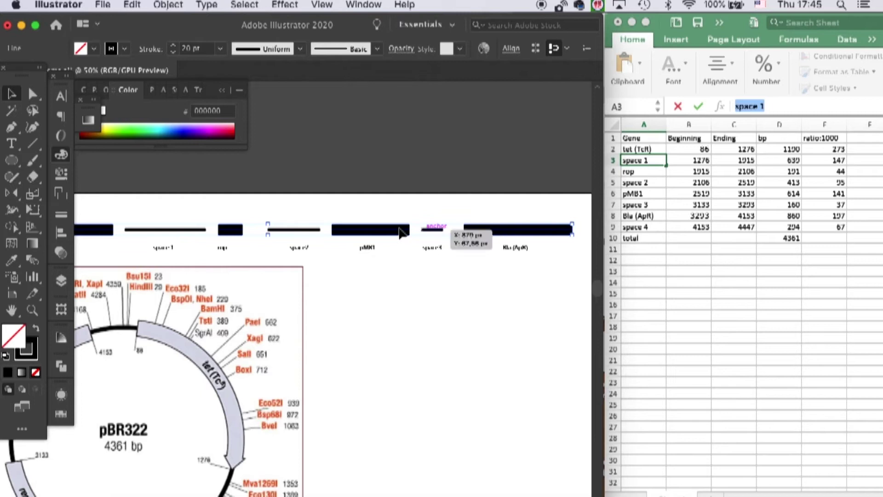
left_click(61, 395)
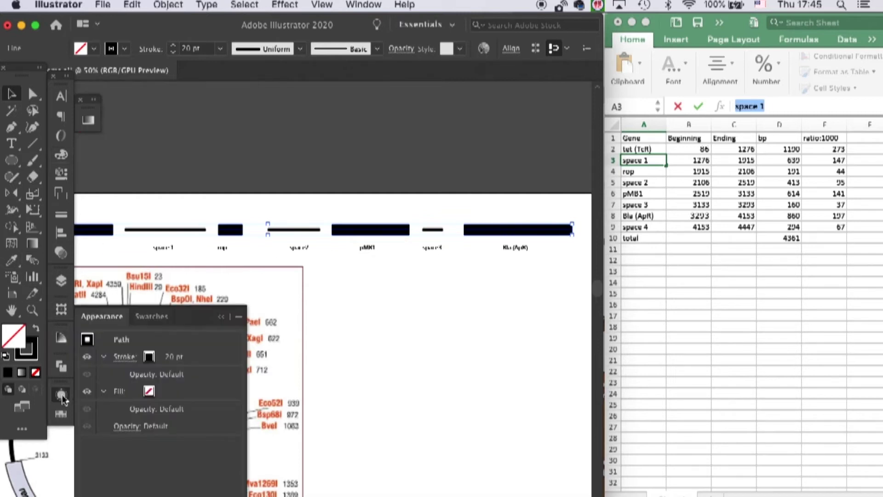
left_click(125, 357)
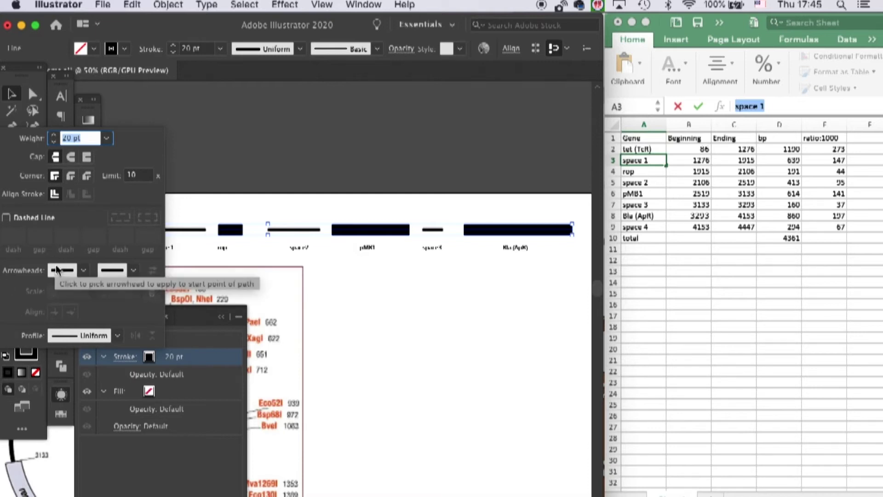
left_click(133, 274)
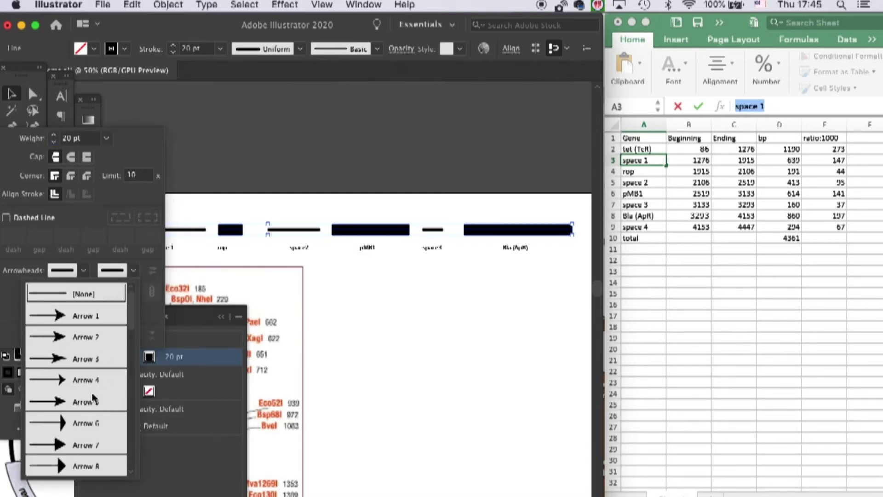
scroll(89, 419, "down", 3)
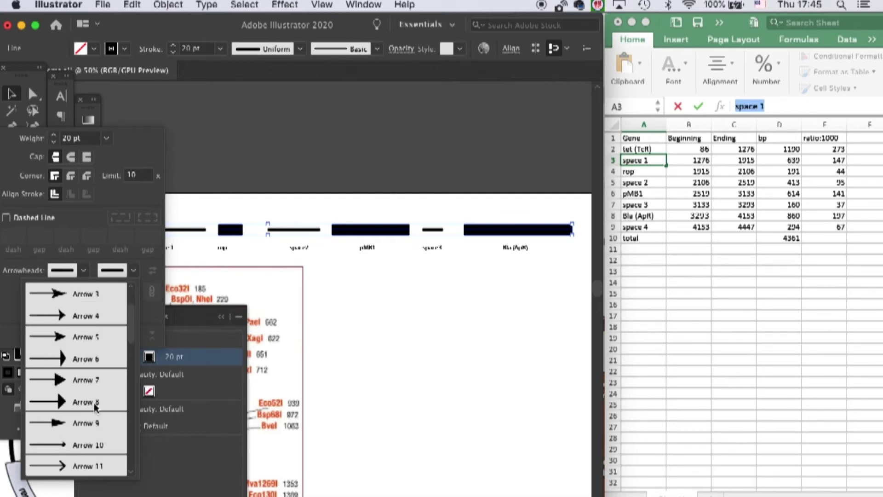
left_click(95, 402)
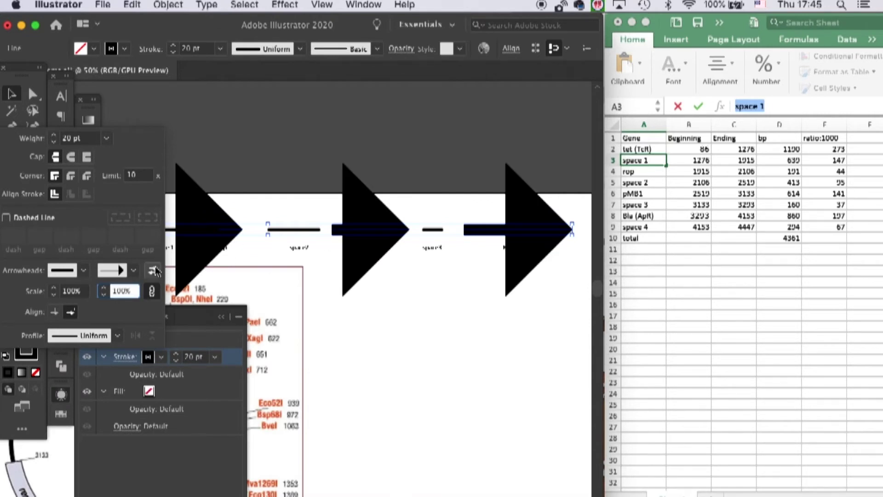
Reduce the arrowhead scale of the four gene arrows to 14%.
key("Down")
key("Down")
key("Down")
key("Down")
key("Down")
key("Down")
key("Down")
key("Down")
key("Down")
key("Down")
key("Down")
key("Down")
key("Down")
key("Down")
key("Down")
key("Down")
key("Down")
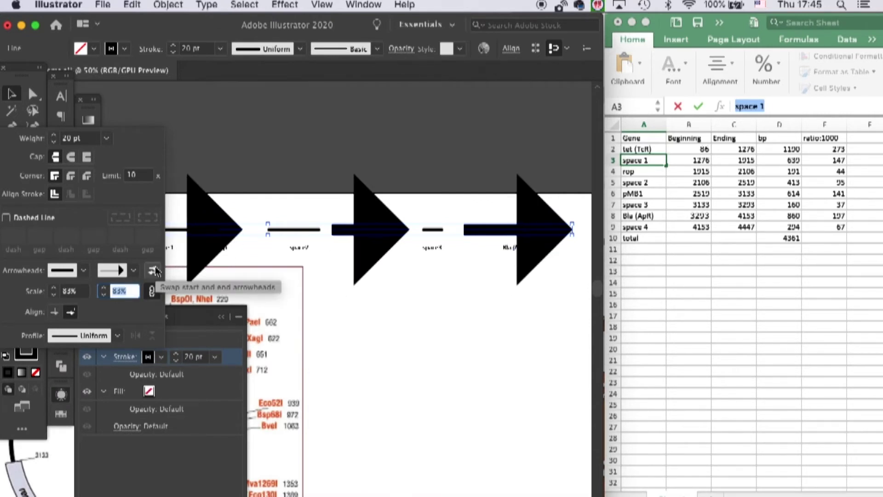
key("Down")
key("Down")
key("Down")
key("Down")
key("Down")
key("Down")
key("Down")
key("Down")
key("Down")
key("Down")
key("Down")
key("Down")
key("Down")
key("Down")
key("Down")
key("Down")
key("Down")
key("Down")
key("Down")
key("Down")
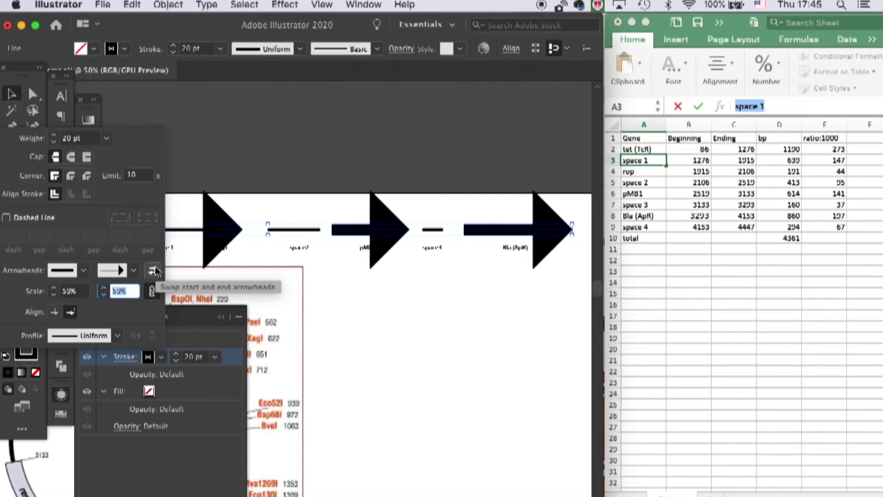
key("Down")
key("Down")
key("Down")
key("Down")
key("Down")
key("Down")
key("Down")
key("Down")
key("Down")
key("Down")
key("Down")
key("Down")
key("Down")
key("Down")
key("Down")
key("Down")
key("Down")
key("Down")
key("Down")
key("Down")
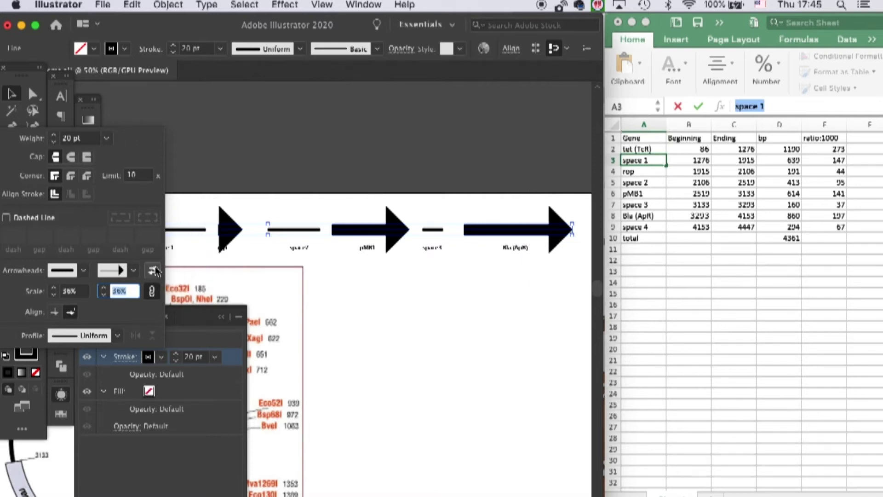
key("Down")
key("Down")
key("Down")
key("Down")
key("Down")
key("Down")
key("Down")
key("Down")
key("Down")
key("Down")
key("Down")
key("Down")
key("Down")
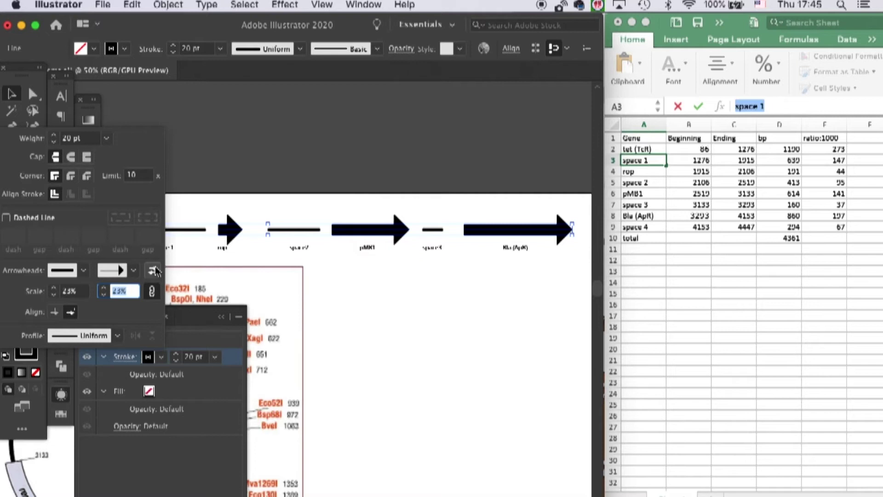
key("Down")
key("Down")
key("Down")
key("Down")
key("Down")
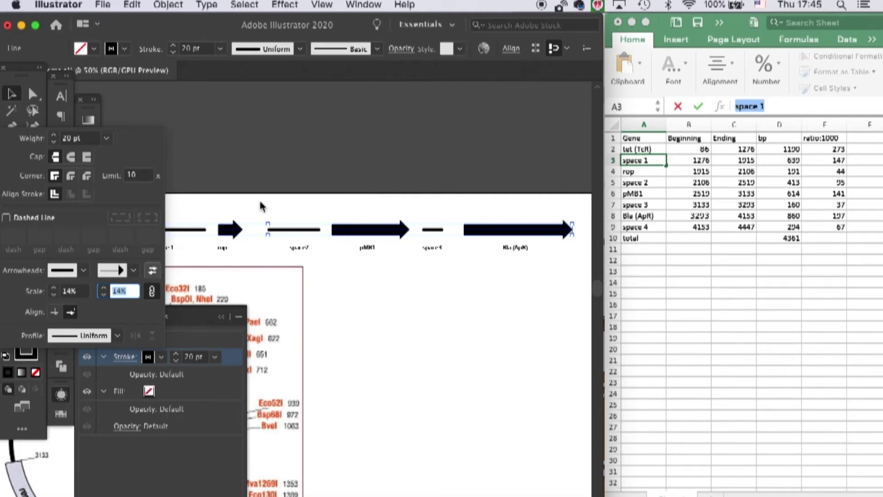
left_click(351, 301)
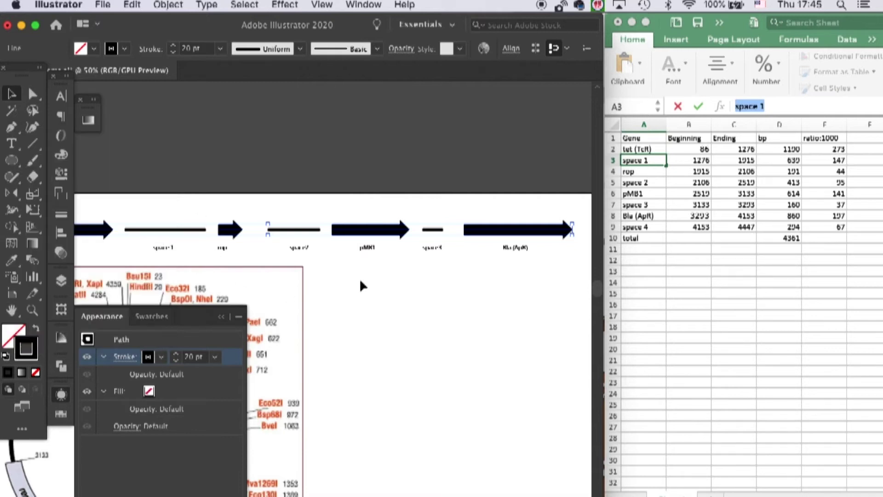
left_click(359, 274)
left_click(229, 317)
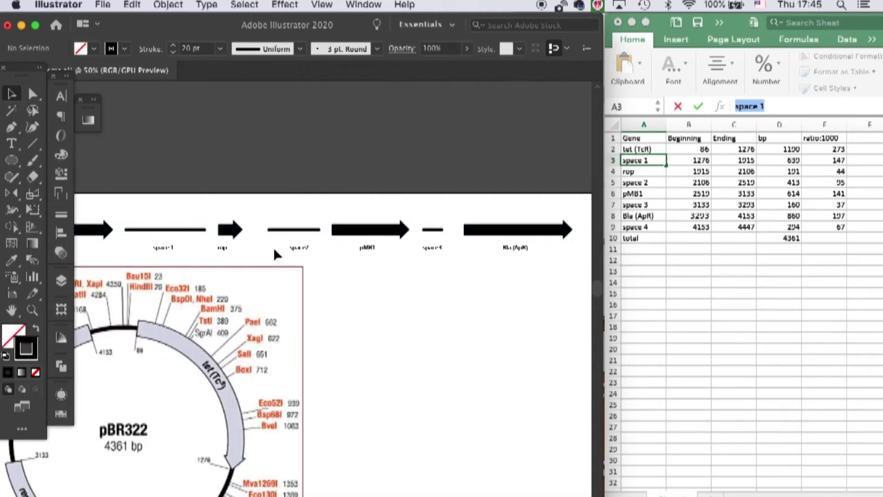
Join space 1, rop, space 2 and pMB1 end to end after the tip of the tet (TcR) arrow.
left_click_drag(248, 198, 367, 205)
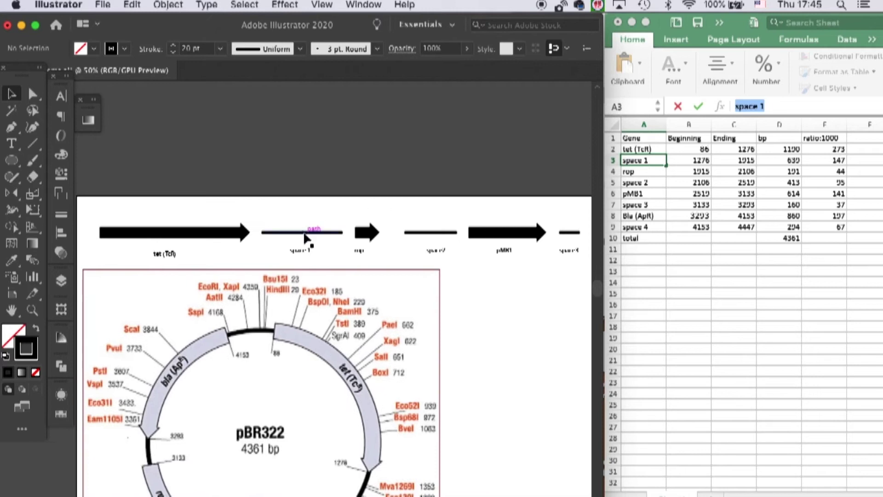
left_click_drag(305, 238, 339, 229)
left_click_drag(429, 239, 377, 232)
mouse_move(499, 235)
left_mouse_down()
mouse_move(427, 228)
mouse_move(438, 229)
left_mouse_up()
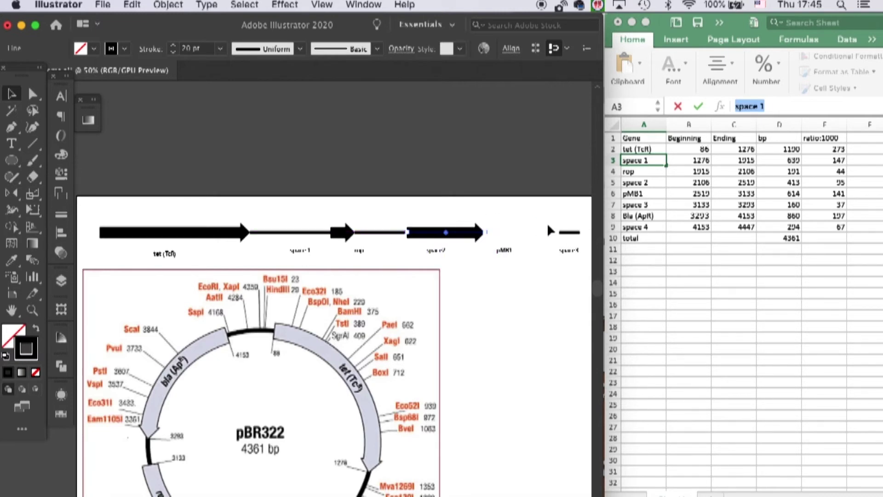
Attach the space 3 line to the pMB1 arrow tip and the Bla (ApR) arrow to the end of space 3.
mouse_move(571, 232)
left_mouse_down()
mouse_move(487, 237)
mouse_move(489, 230)
left_mouse_up()
left_click_drag(536, 212, 410, 208)
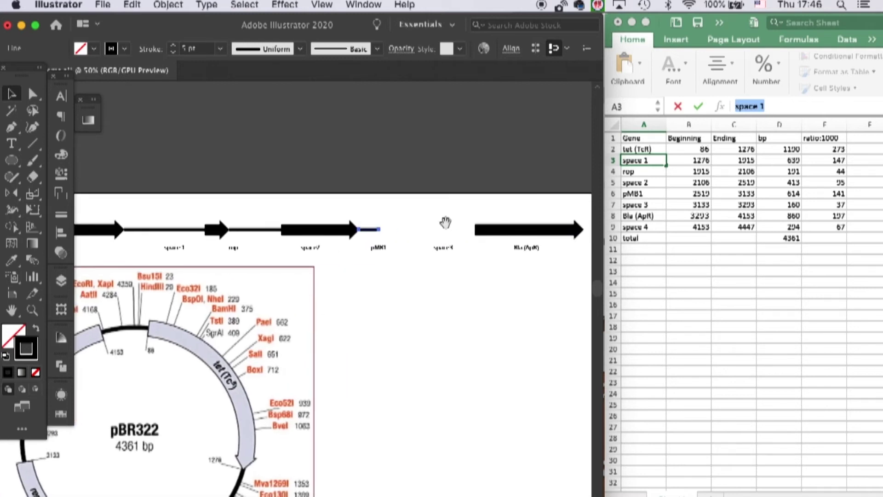
left_click_drag(460, 230, 371, 233)
left_click(371, 231, "shift")
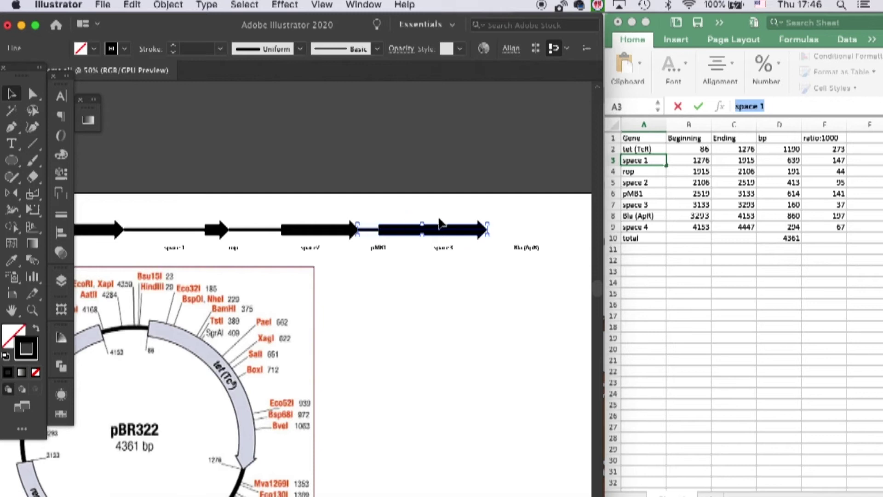
key("Right")
key("Right")
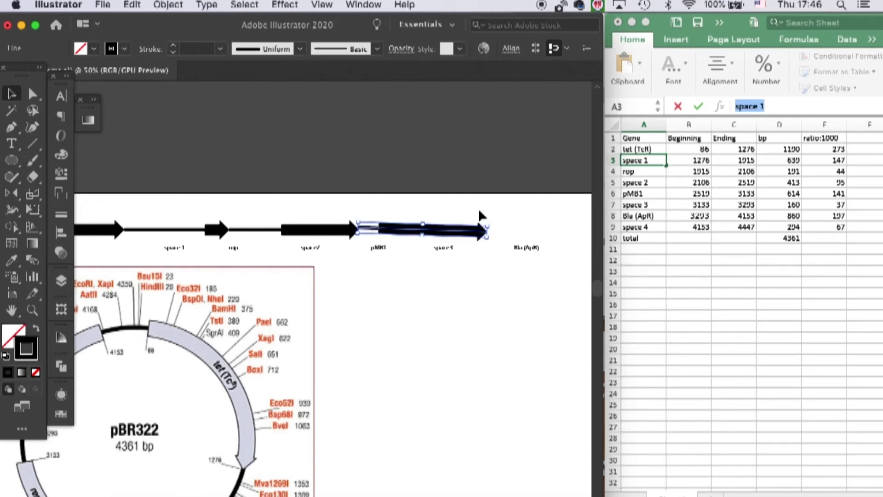
left_click(477, 212)
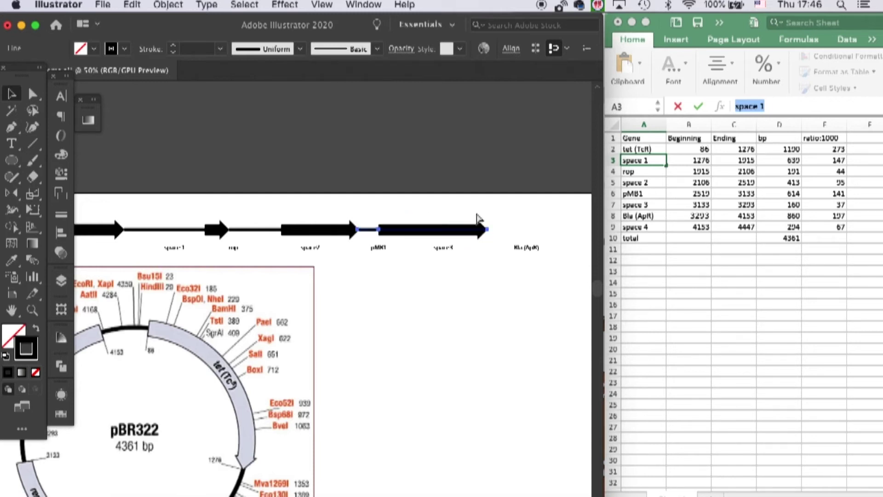
Delete the space2 and space3 labels and move the pMB1 and Bla (ApR) labels under their arrows.
left_click(314, 248)
key("Delete")
left_click_drag(376, 251, 319, 250)
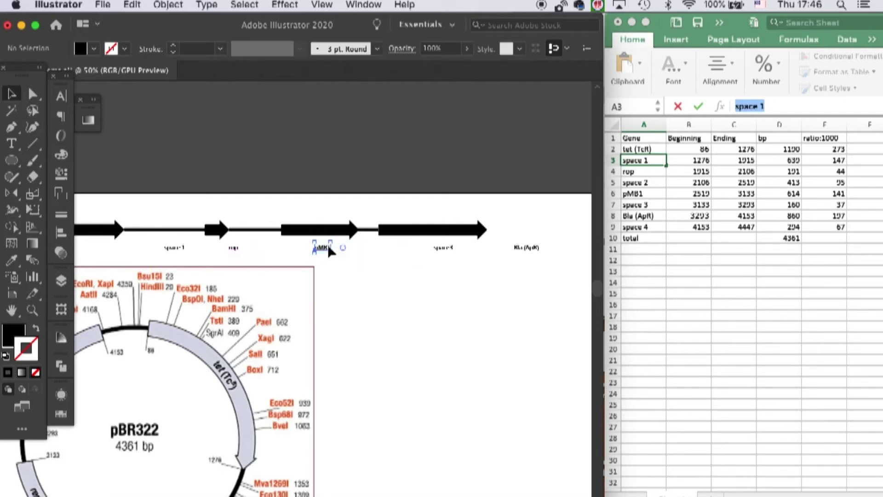
left_click(447, 247)
key("Delete")
left_click_drag(527, 255, 435, 255)
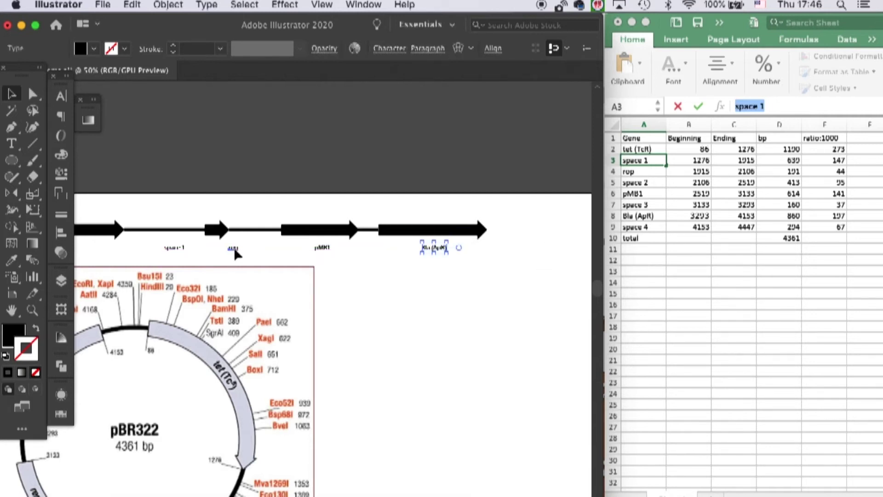
Delete the space 1 label and line up the rop and tet (TcR) labels beneath their arrows.
left_click_drag(234, 250, 216, 249)
left_click_drag(198, 193, 336, 197)
left_click(312, 251)
key("Delete")
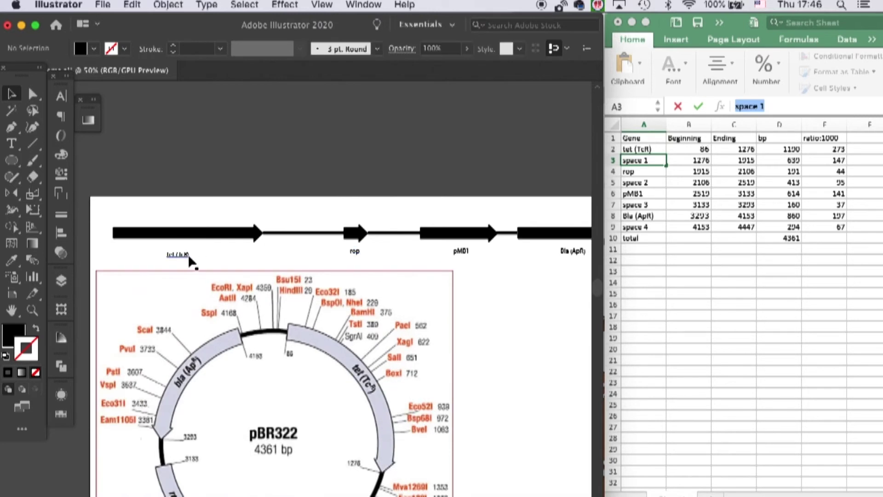
left_click_drag(183, 254, 182, 251)
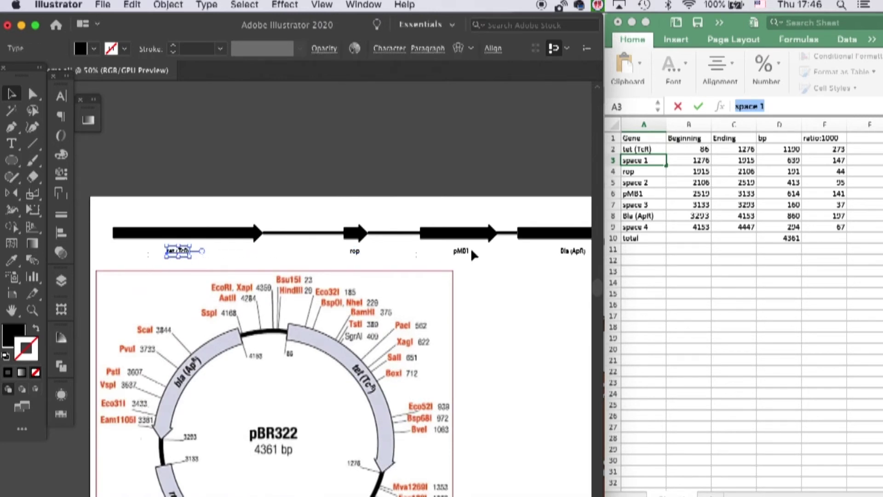
Set the font size of the four gene labels to 18 pt.
left_click_drag(587, 251, 582, 249)
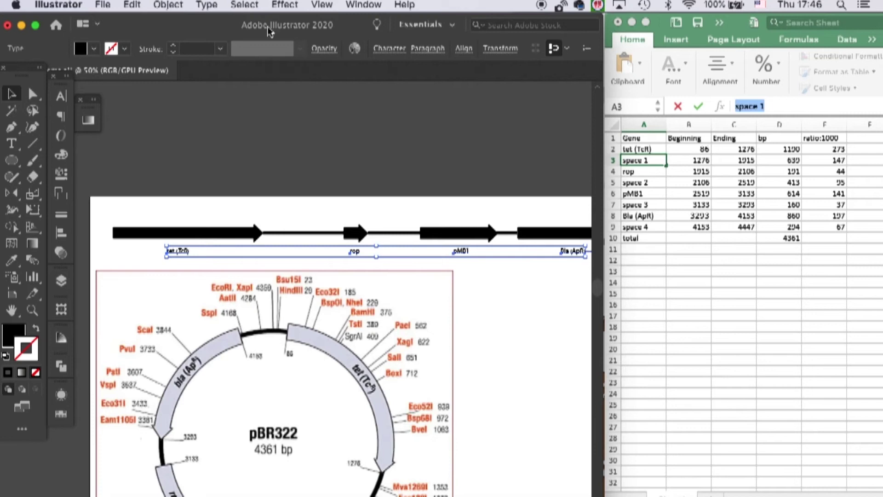
left_click(390, 50)
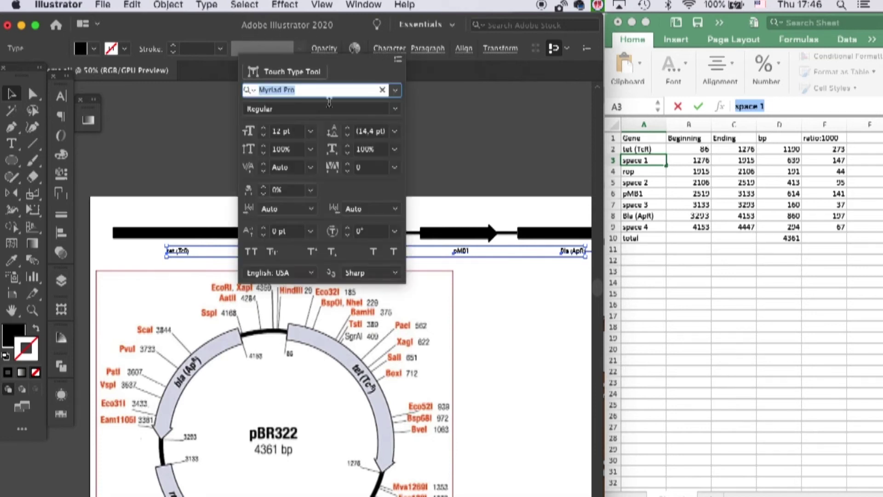
left_click(311, 131)
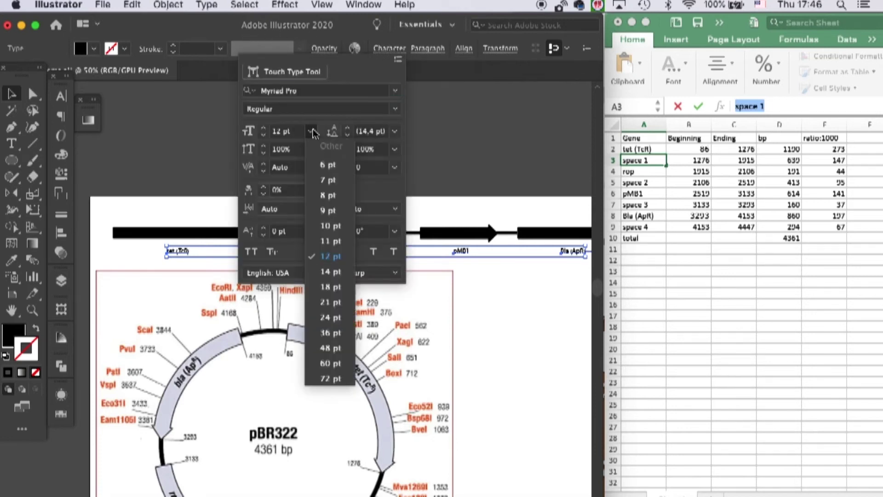
left_click(331, 275)
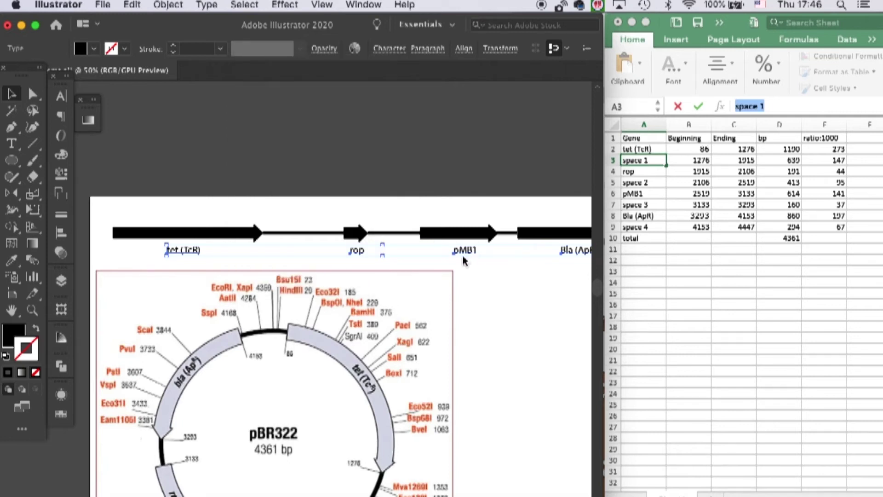
left_click(448, 204)
Centre-align each of the four gene labels horizontally with its own arrow, from tet (TcR) to Bla (ApR).
left_click_drag(195, 250, 214, 233)
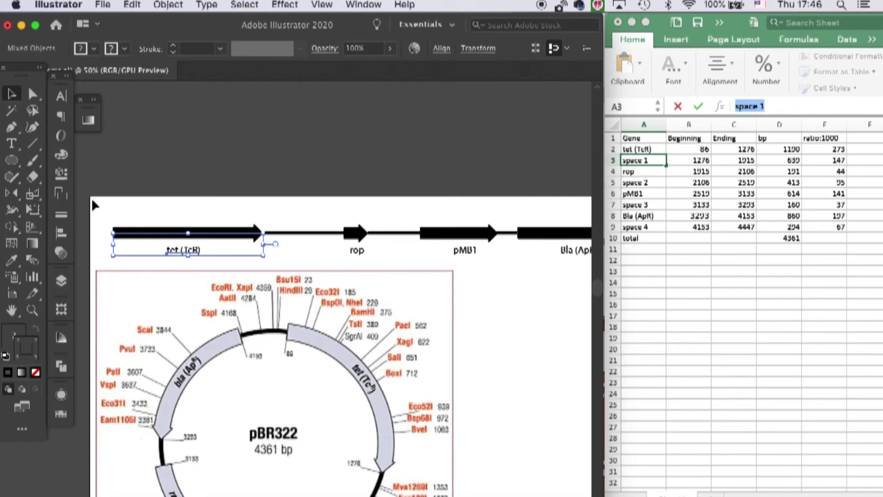
left_click_drag(105, 205, 224, 259)
left_click(228, 234)
left_click(437, 49)
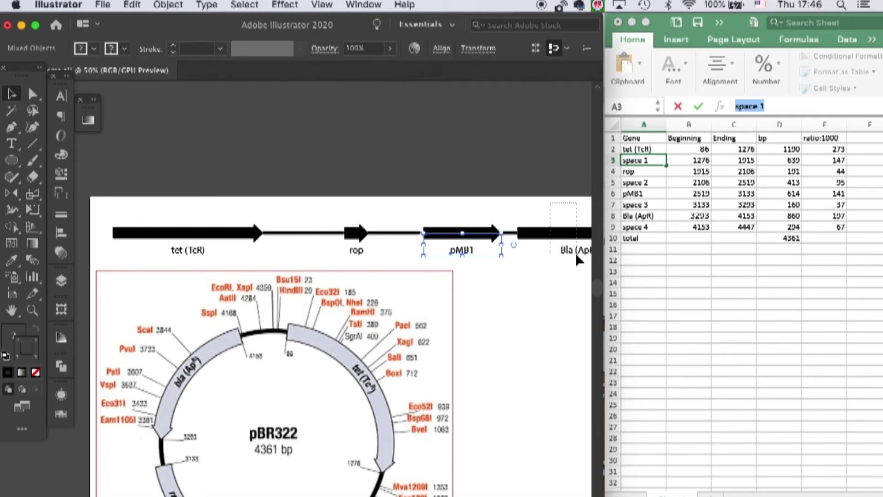
left_click_drag(576, 255, 577, 256)
left_click(441, 49)
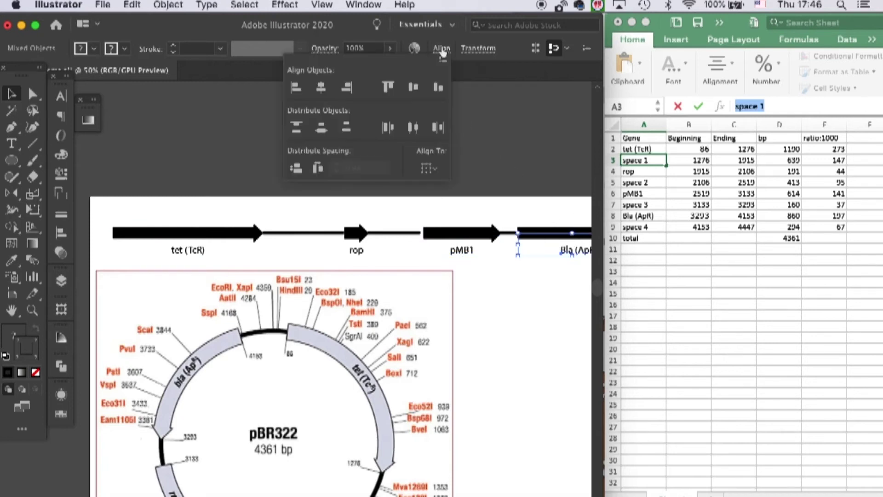
left_click(321, 88)
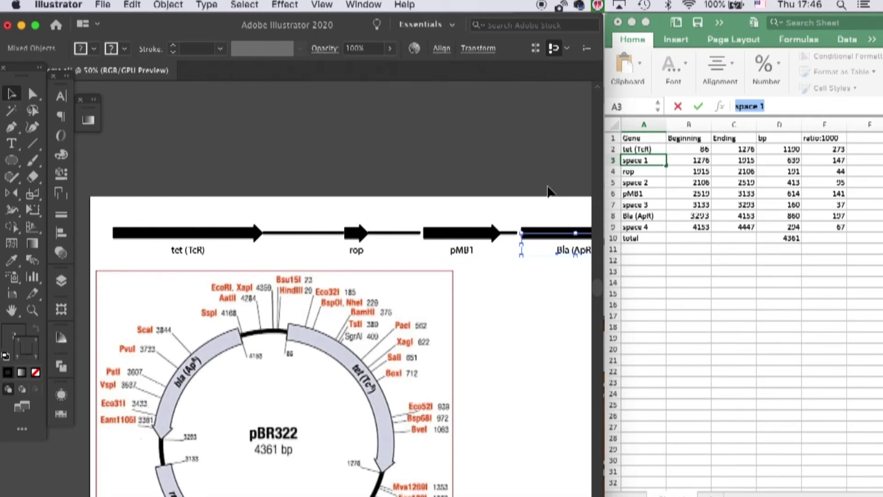
Recolour the strokes of the tet (TcR) arrow to light orange and the rop arrow to sky blue.
scroll(550, 192, "right", 5)
left_click(481, 204)
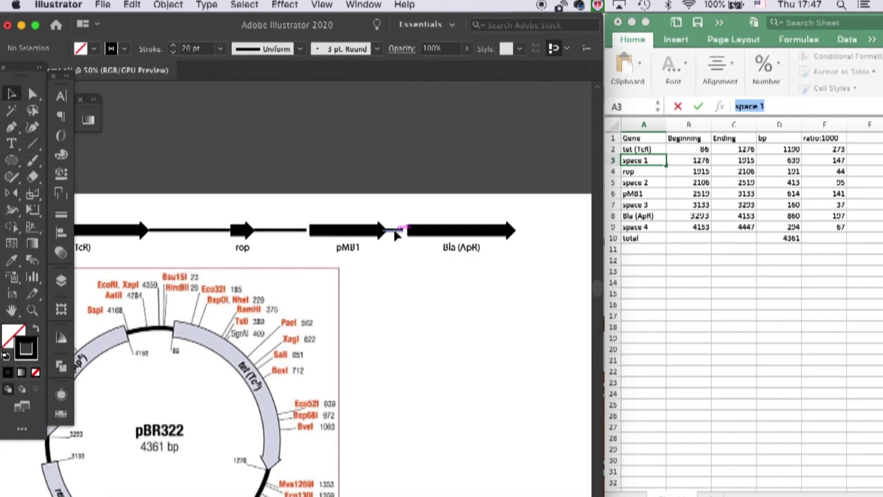
scroll(322, 187, "left", 3)
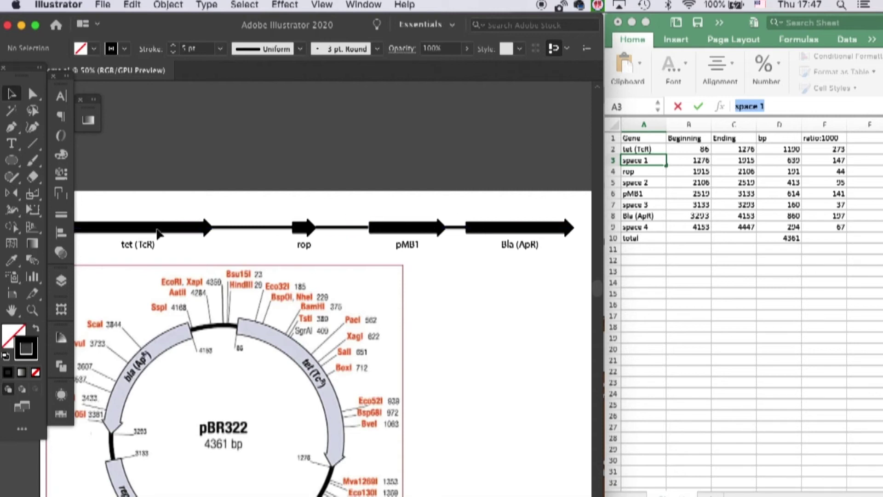
left_click(138, 228)
left_click(63, 392)
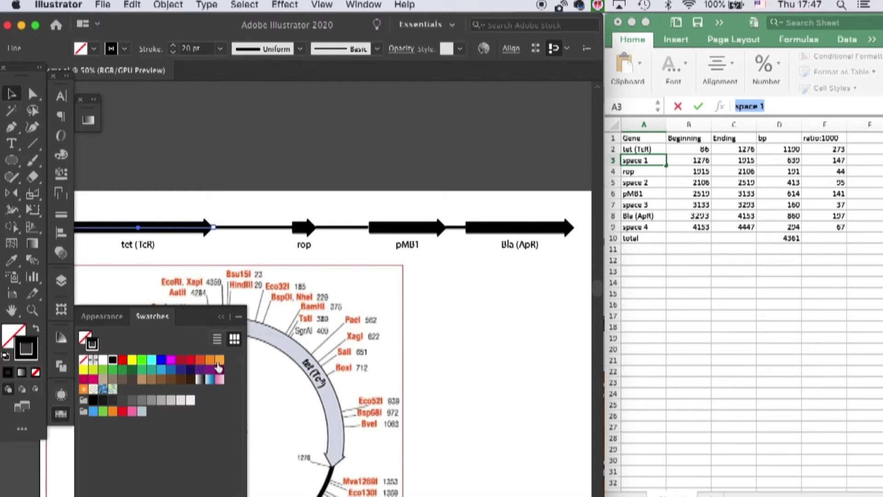
left_click(220, 361)
left_click(314, 225)
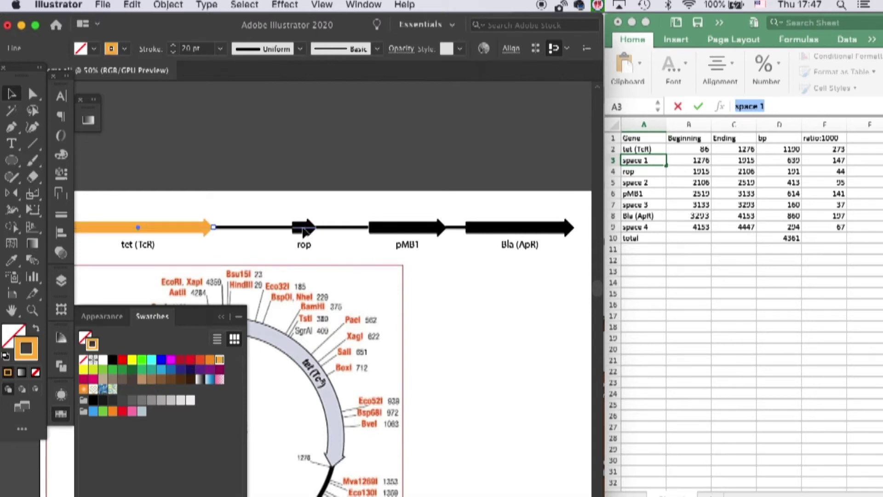
left_click(164, 370)
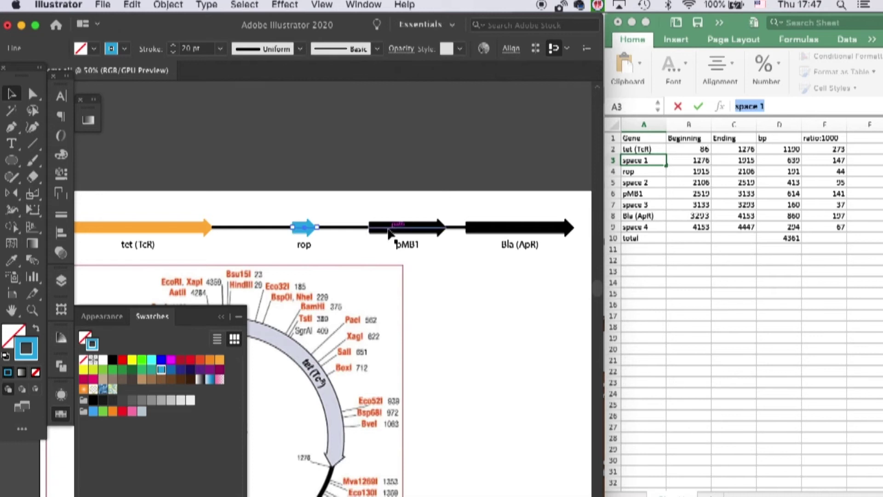
Recolour the strokes of the pMB1 arrow to green and the Bla (ApR) arrow to magenta.
left_click(405, 226)
left_click(150, 373)
left_click(487, 228)
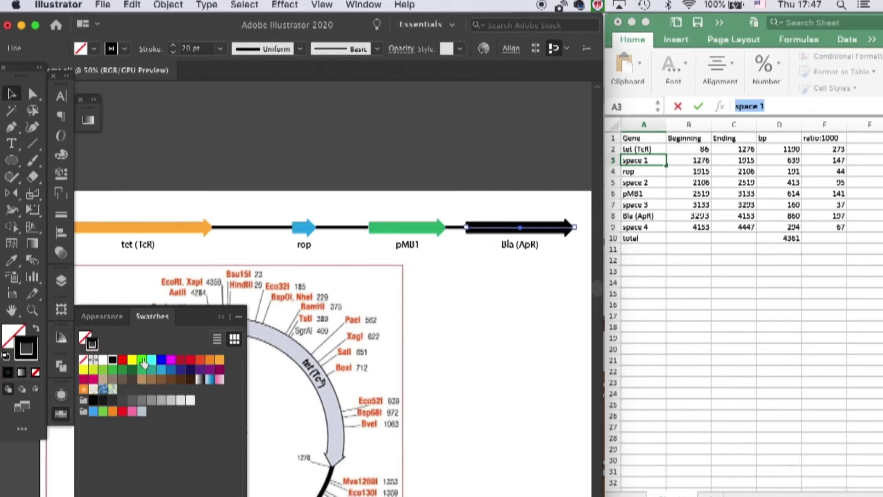
left_click(93, 380)
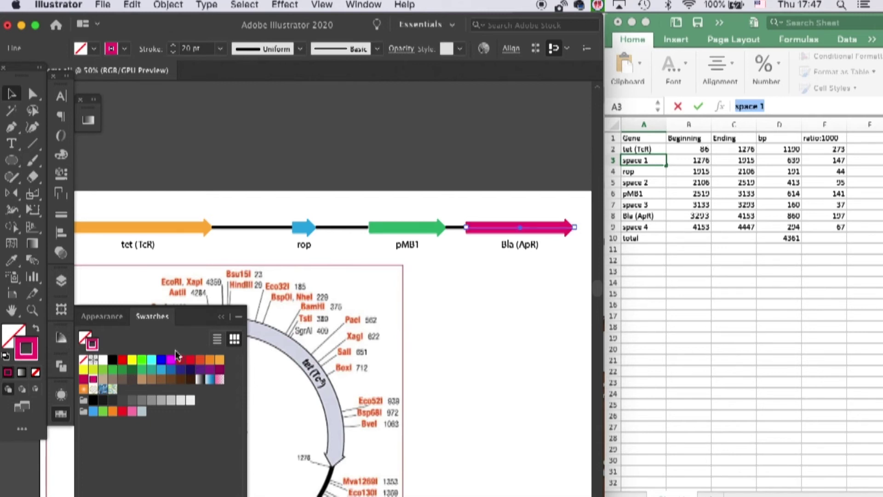
left_click(495, 272)
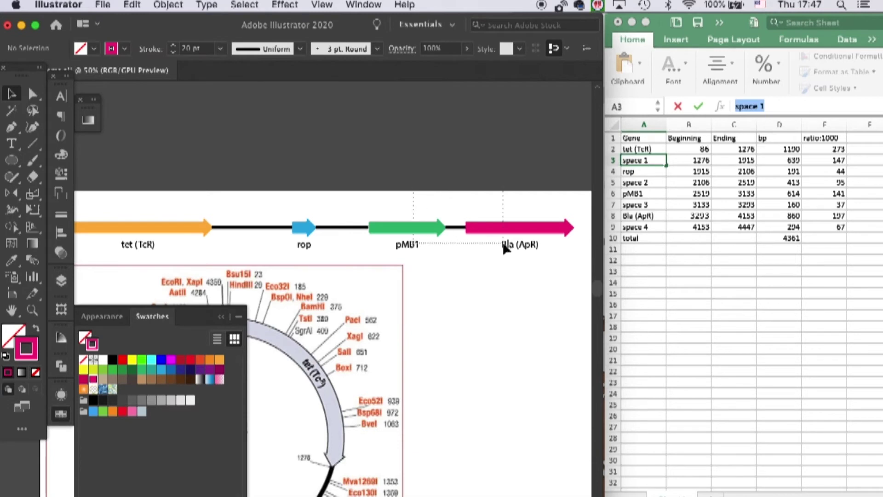
Save the document with the recoloured gene arrows.
left_click(209, 227)
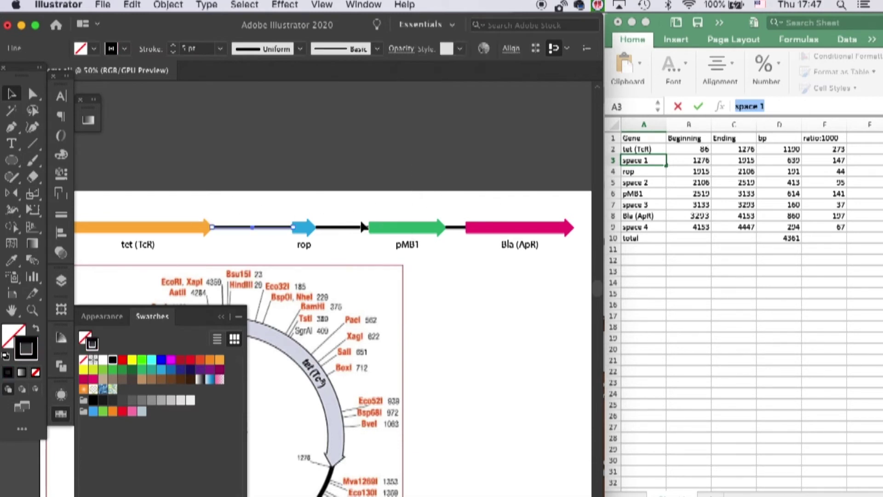
left_click(457, 229)
left_click(464, 186)
left_click_drag(303, 159, 392, 124)
key("super+s")
left_click(220, 317)
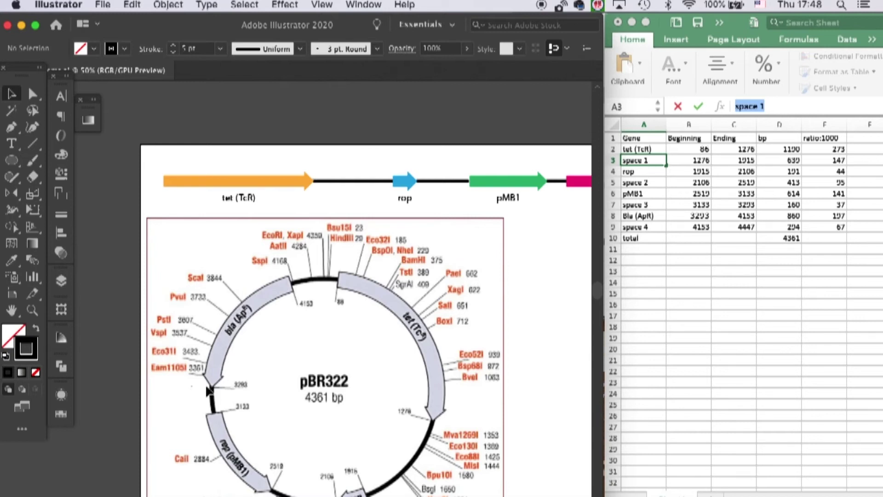
Delete the space 4 label and move its spacer line to the tip of the Bla (ApR) arrow.
left_click(275, 181)
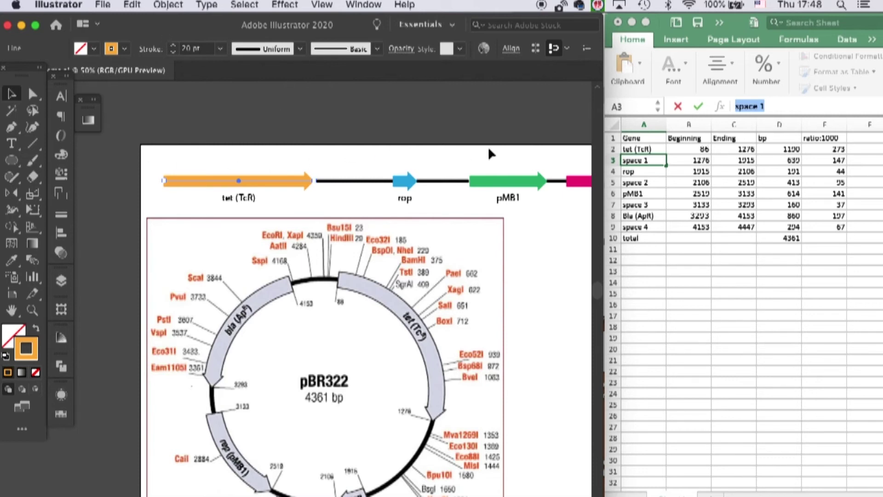
key("super+minus")
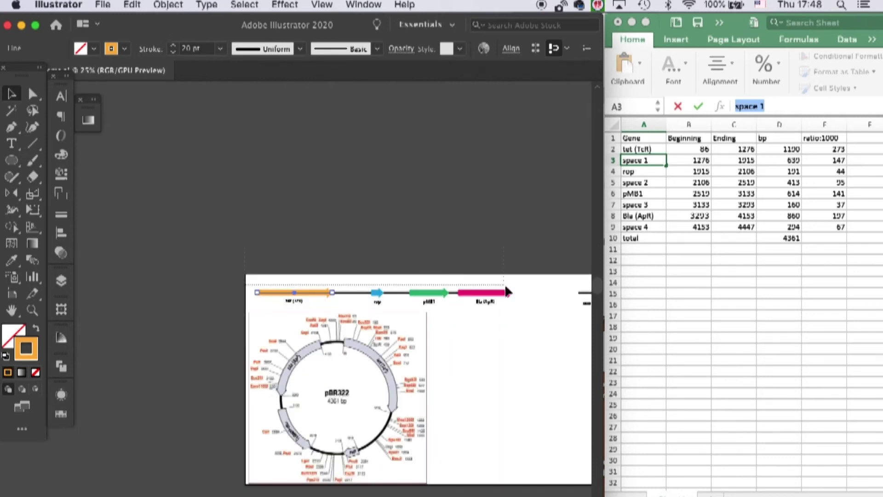
left_click(500, 208)
left_click_drag(499, 208, 413, 219)
left_click_drag(478, 276, 518, 316)
key("super+plus")
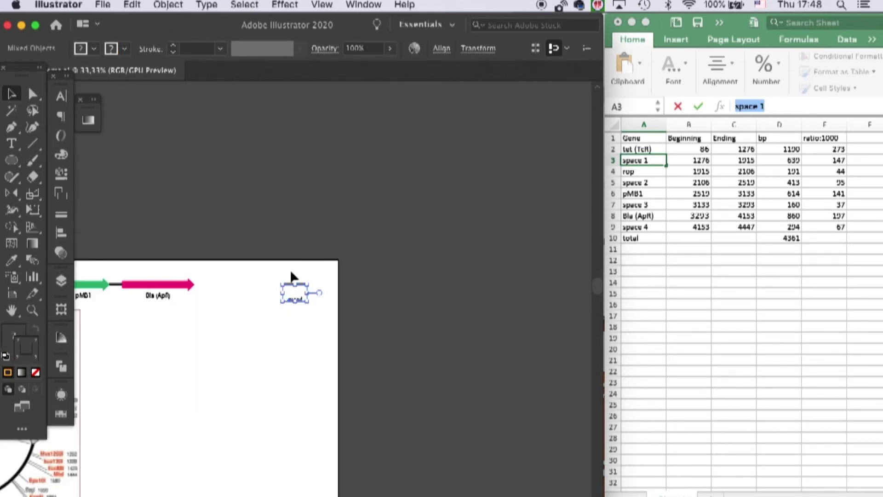
left_click(307, 326)
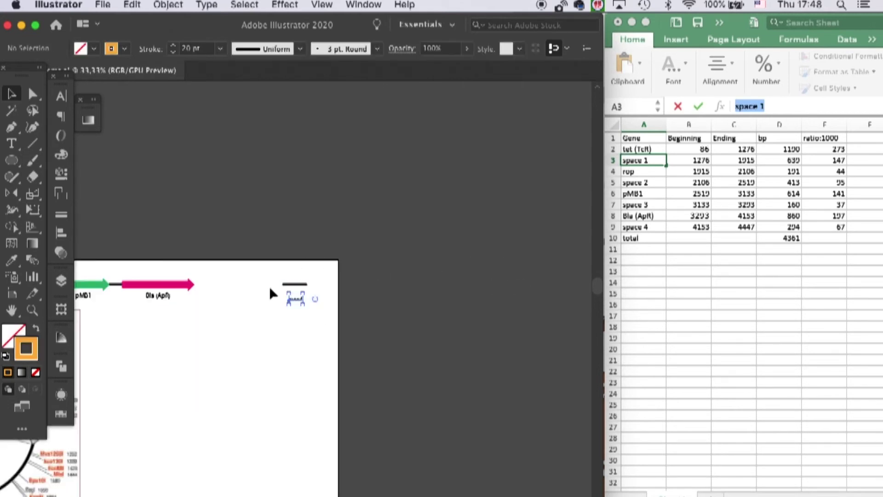
key("Delete")
left_click_drag(290, 284, 202, 285)
Convert the strokes of the four gene arrows into filled outlines with Outline Stroke.
left_click(160, 183)
left_click_drag(159, 183, 452, 213)
left_click(501, 315)
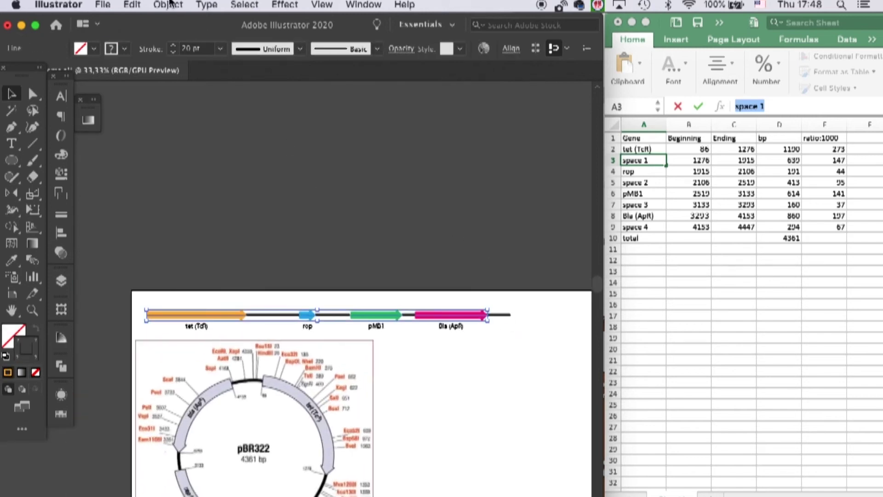
left_click(168, 4)
mouse_move(221, 317)
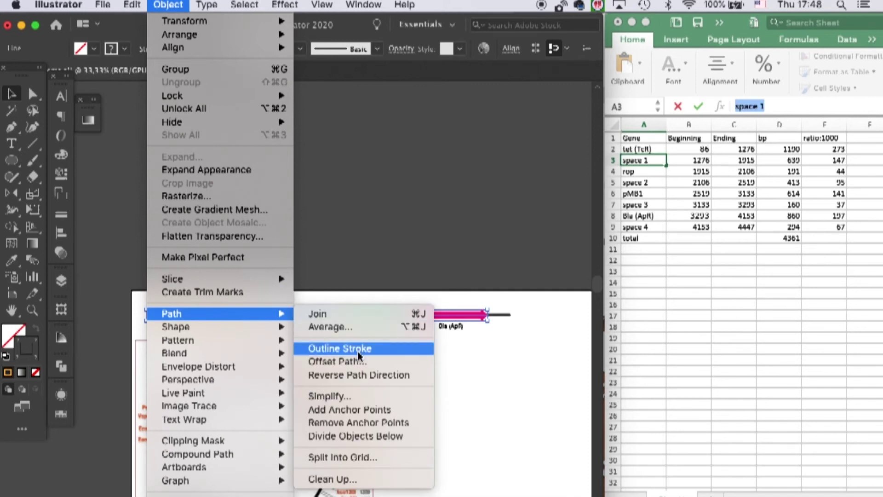
left_click(339, 348)
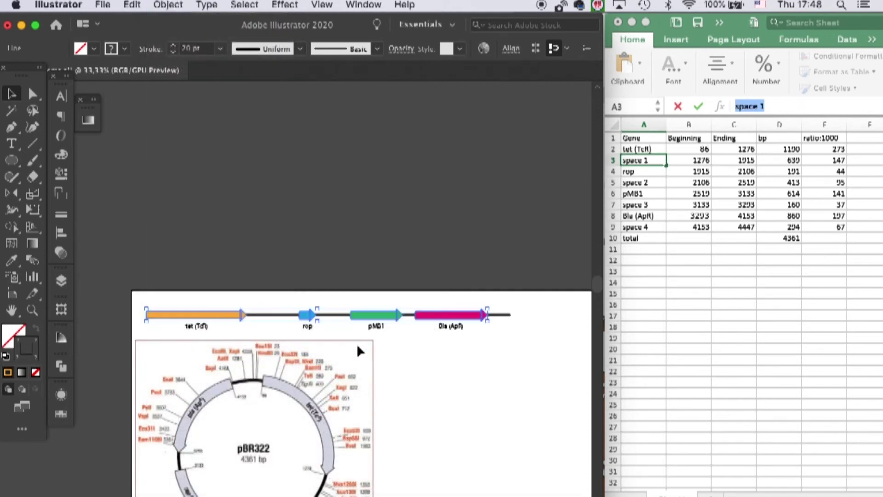
left_click(371, 261)
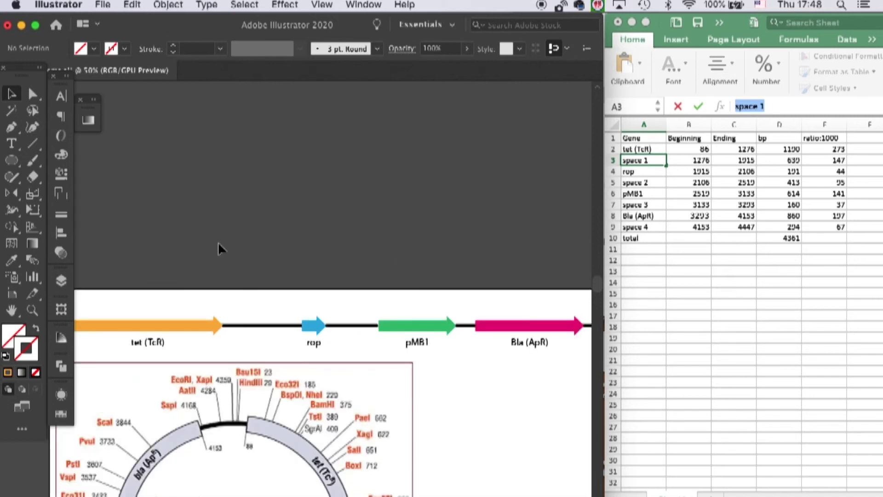
Give the outlined tet (TcR) arrow a dark grey stroke.
key("super+equal")
left_click(297, 263)
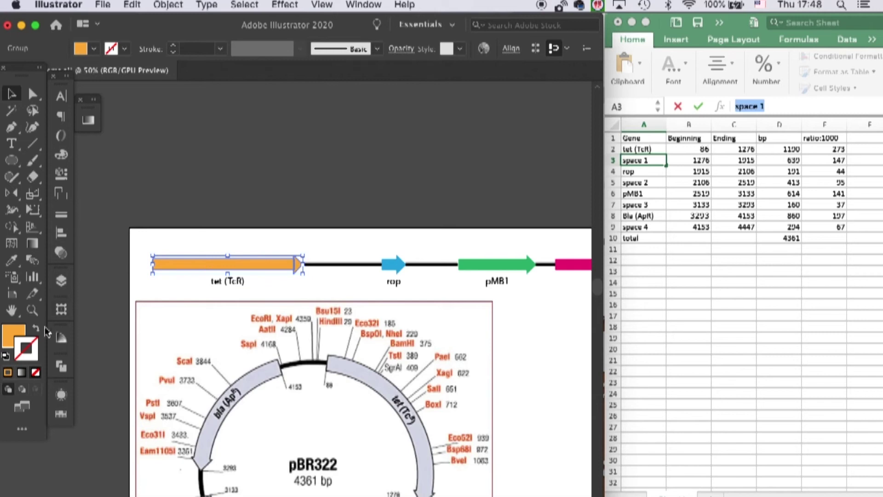
left_click(64, 412)
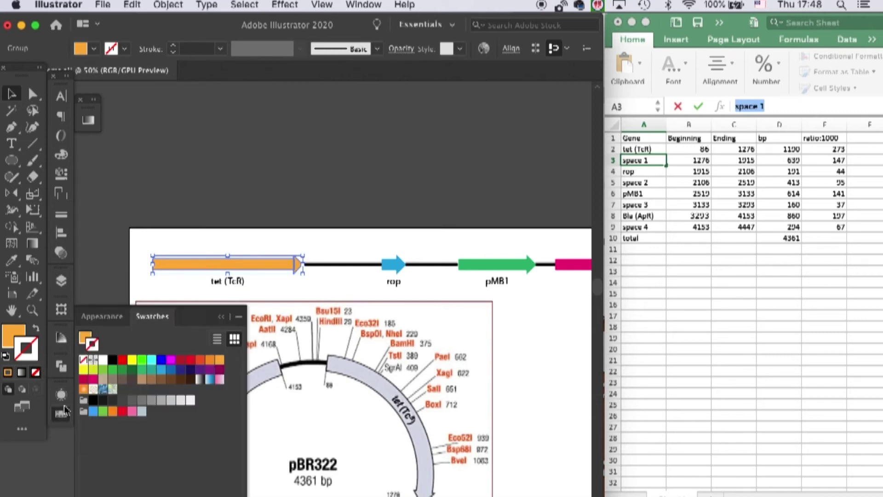
left_click(113, 399)
left_click(329, 187)
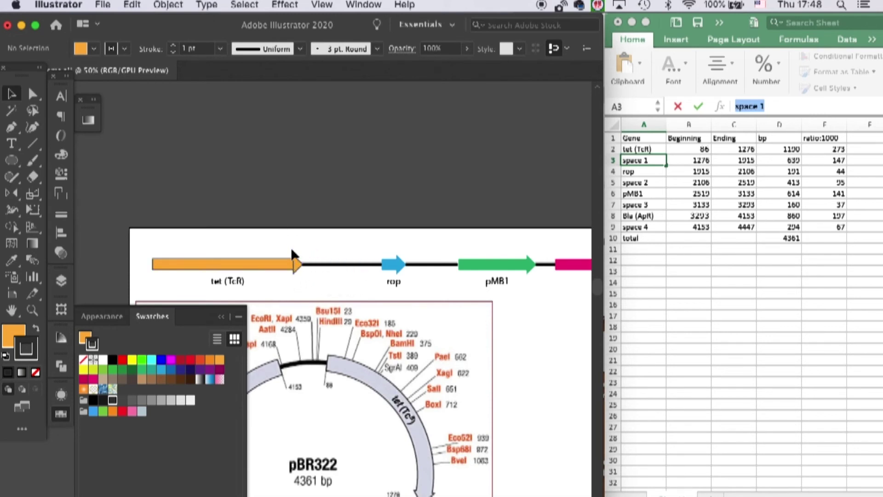
Unite the body and head of the tet (TcR) arrow into a single shape.
left_click(293, 273)
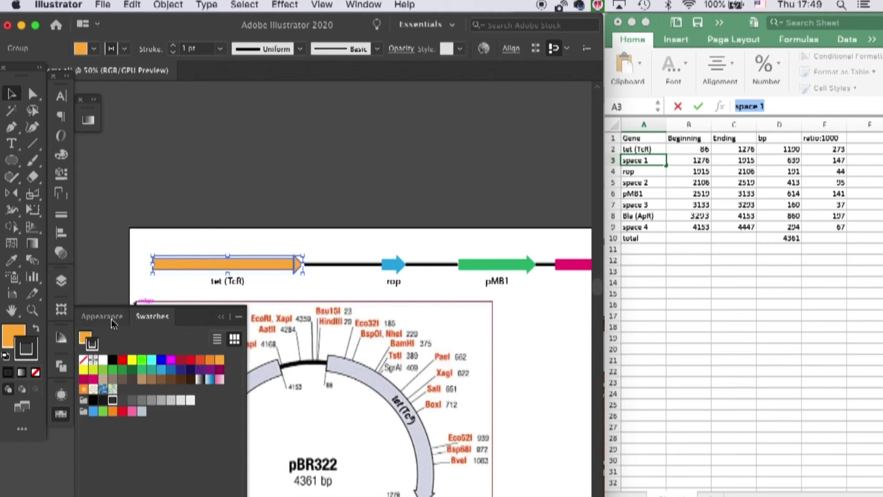
left_click(61, 365)
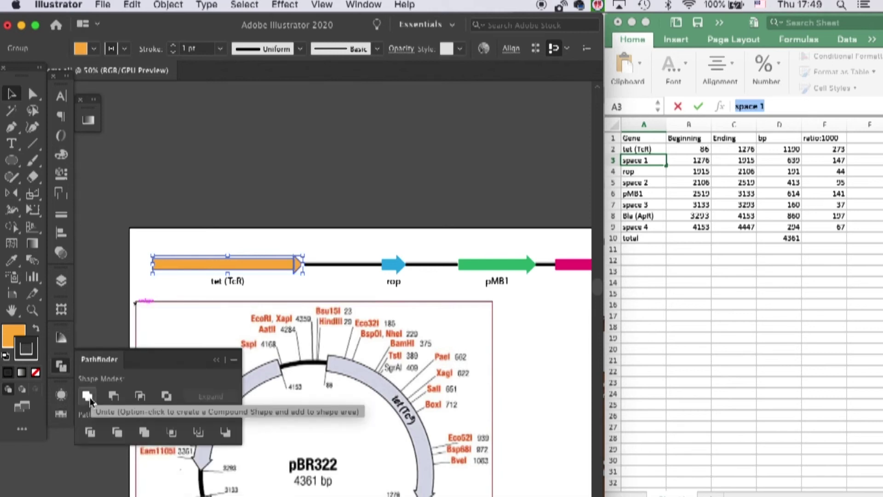
left_click(87, 395)
left_click(278, 183)
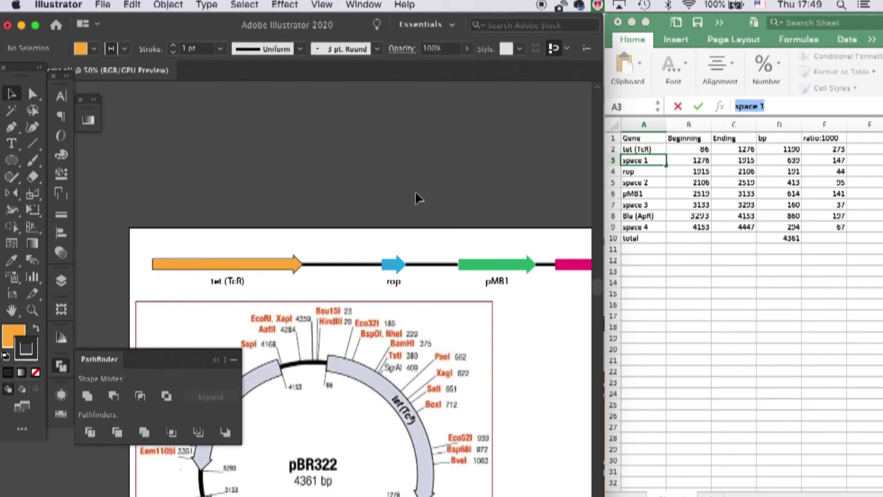
Unite the parts of the rop arrow and give it a dark grey stroke.
left_click(401, 265)
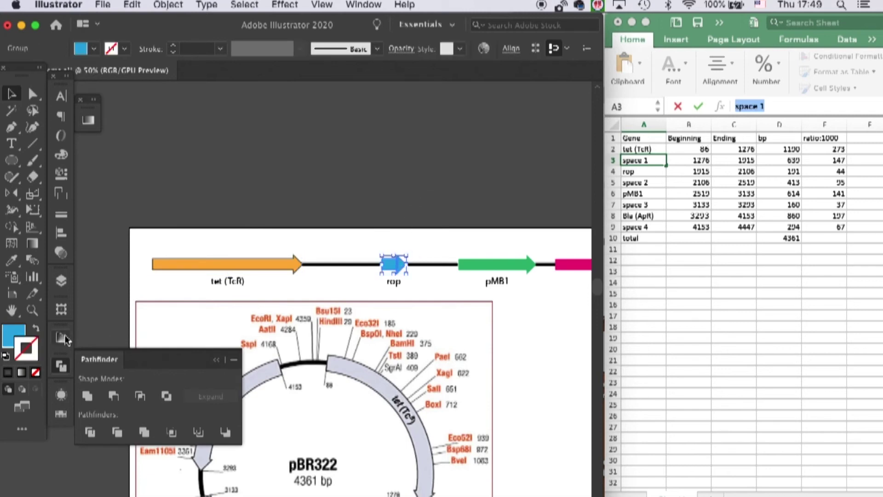
left_click(87, 395)
left_click(60, 413)
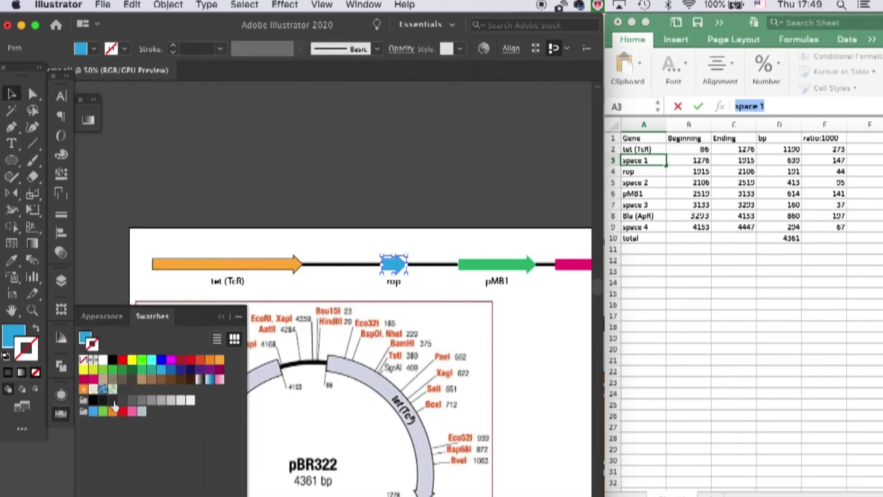
left_click(113, 401)
left_click(489, 249)
Give the pMB1 arrow a dark grey stroke and unite its body and head.
left_click(529, 265)
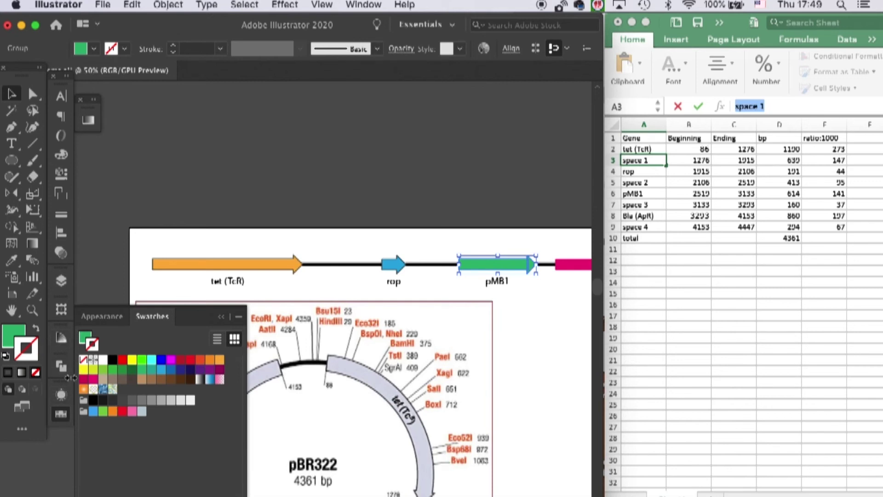
left_click(114, 400)
left_click(61, 366)
left_click(87, 397)
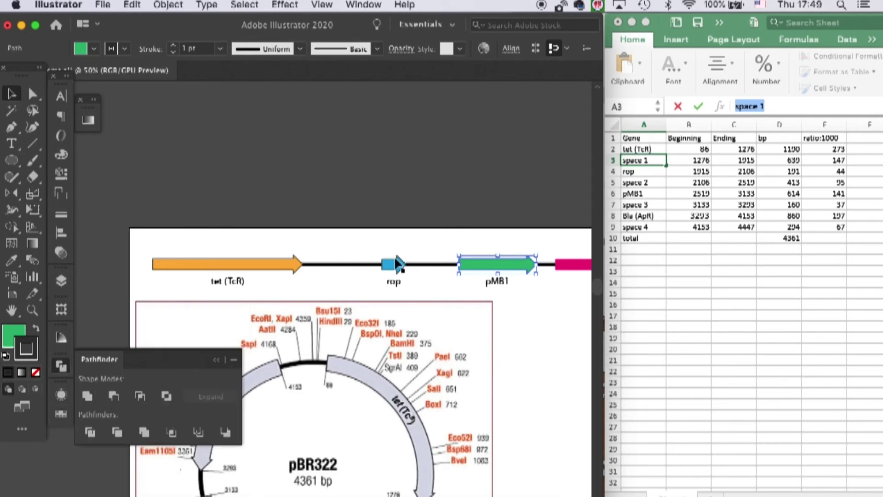
Unite the parts of the Bla (ApR) arrow and give it a dark grey stroke.
scroll(536, 208, "right", 5)
left_click_drag(458, 241, 515, 270)
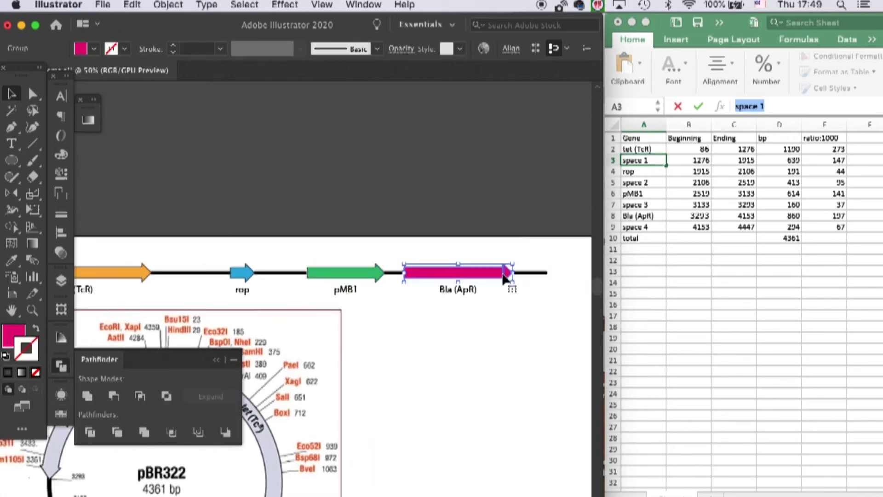
left_click(88, 432)
left_click(62, 413)
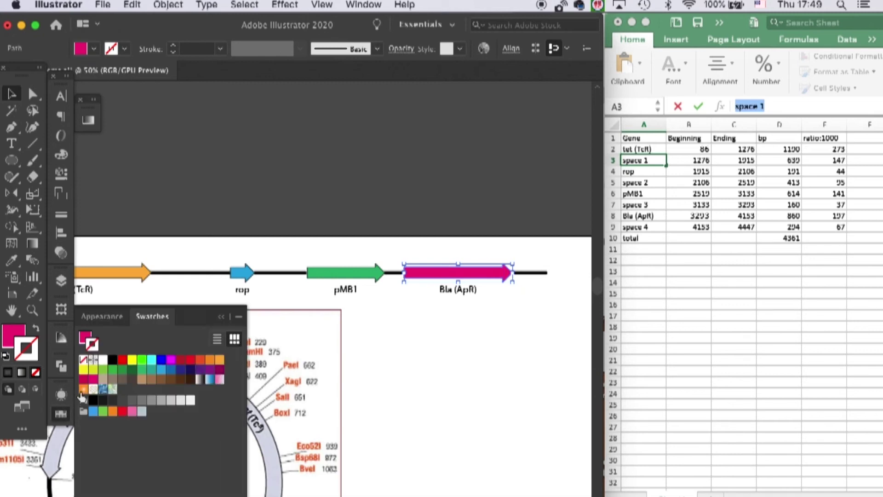
left_click(113, 399)
left_click(413, 200)
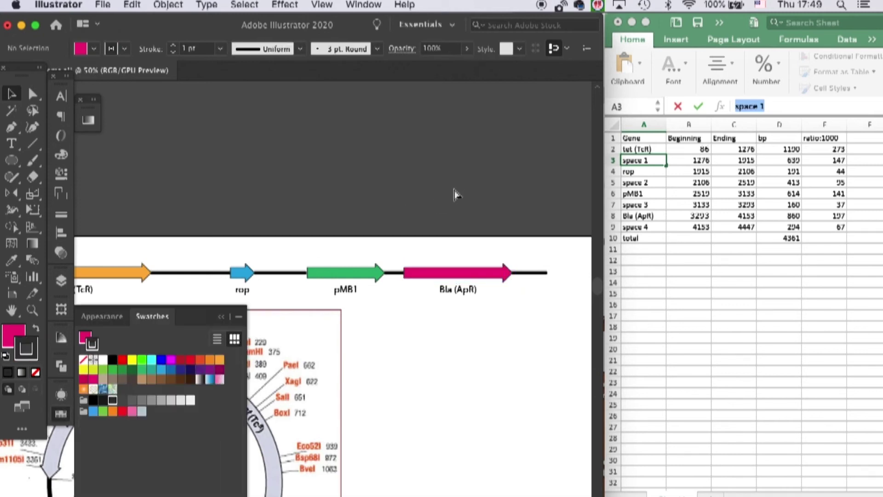
Copy the pMB1 and Bla (ApR) arrows with their labels and spacers to the empty area beside the circular map.
scroll(456, 201, "down", 1)
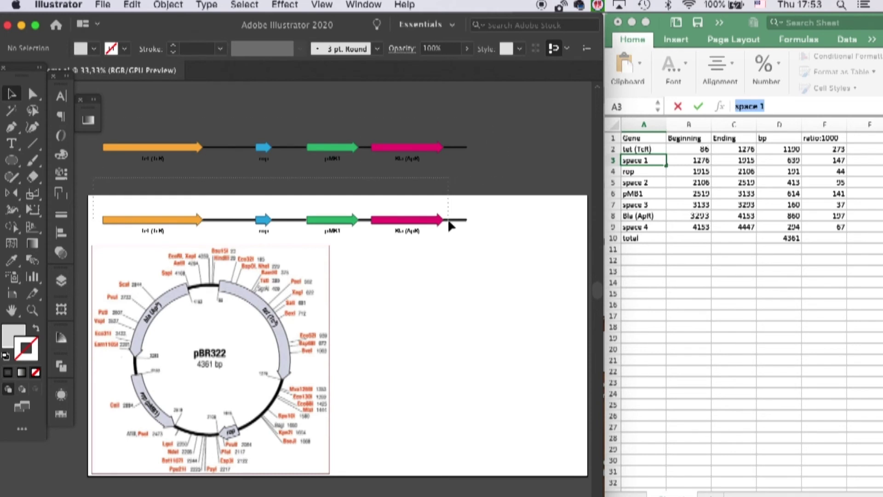
left_click_drag(472, 239, 331, 212)
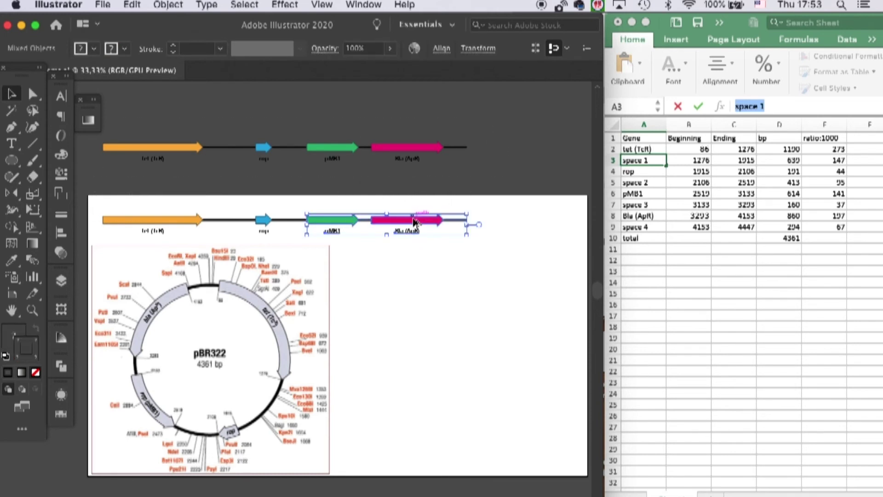
left_click_drag(414, 225, 493, 315)
left_click(508, 286)
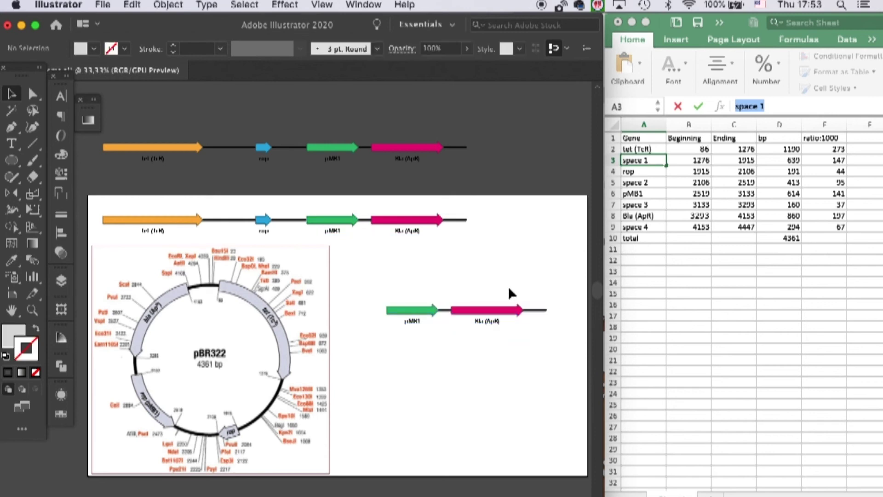
key("super+equal")
scroll(543, 283, "down", 3)
scroll(543, 283, "right", 5)
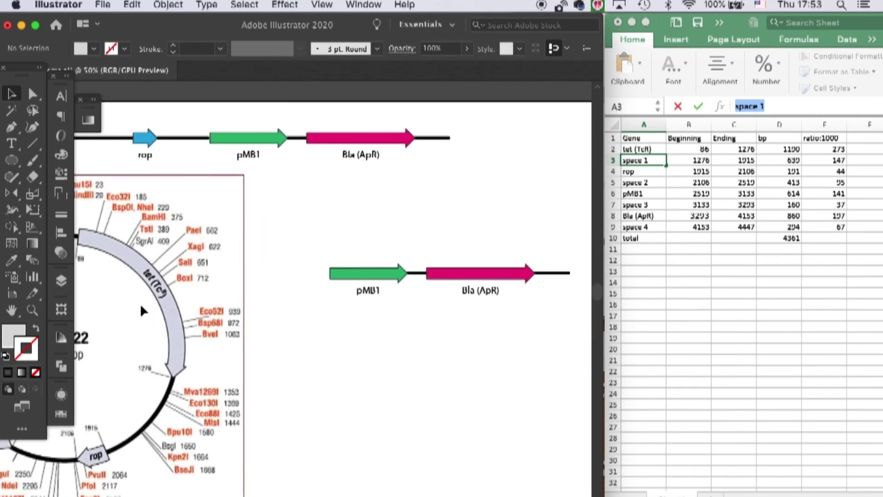
Move the copied pMB1 and Bla (ApR) labels up onto their arrows.
left_click_drag(371, 293, 371, 272)
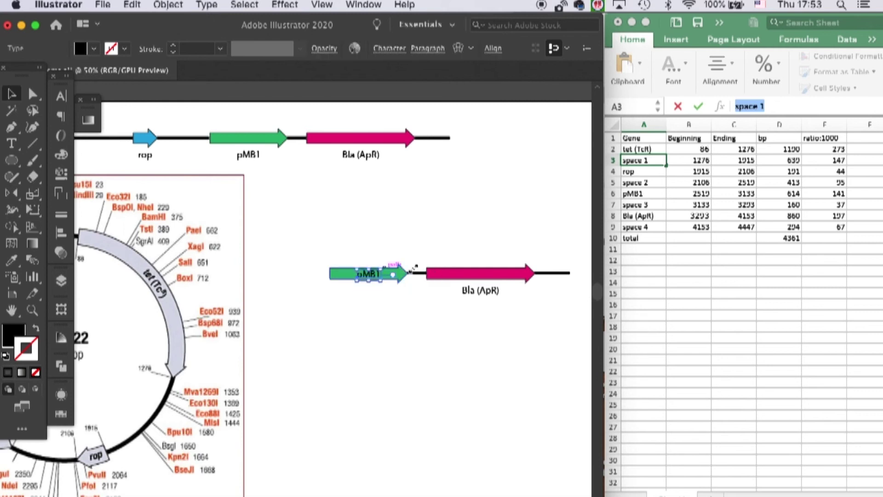
left_click(487, 292)
left_click_drag(482, 283, 486, 275)
key("super+z")
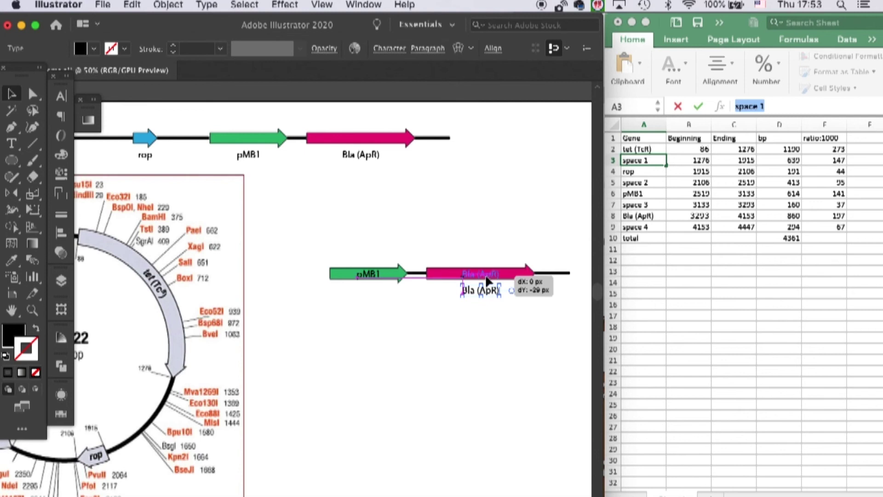
left_click_drag(486, 276, 486, 276)
left_click(498, 249)
Set the copied pMB1 and Bla (ApR) labels to 14 pt and nudge them to the vertical middle of their arrows.
left_click(375, 277)
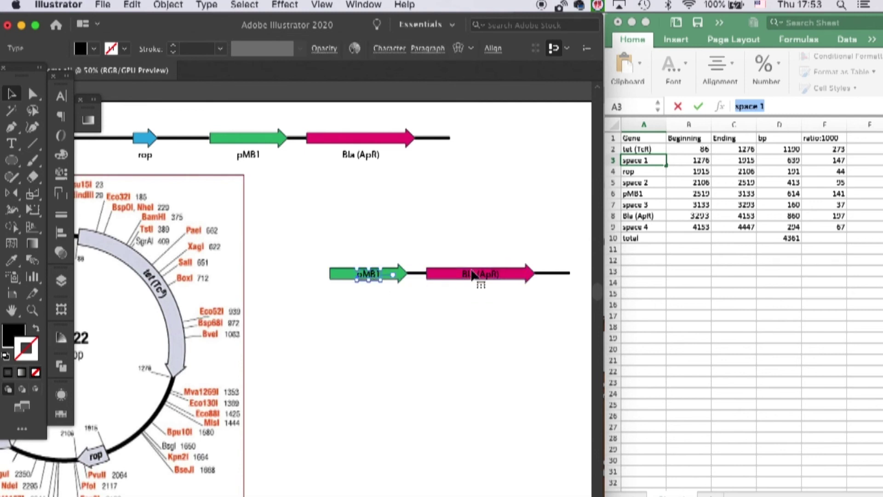
left_click(482, 275, "shift")
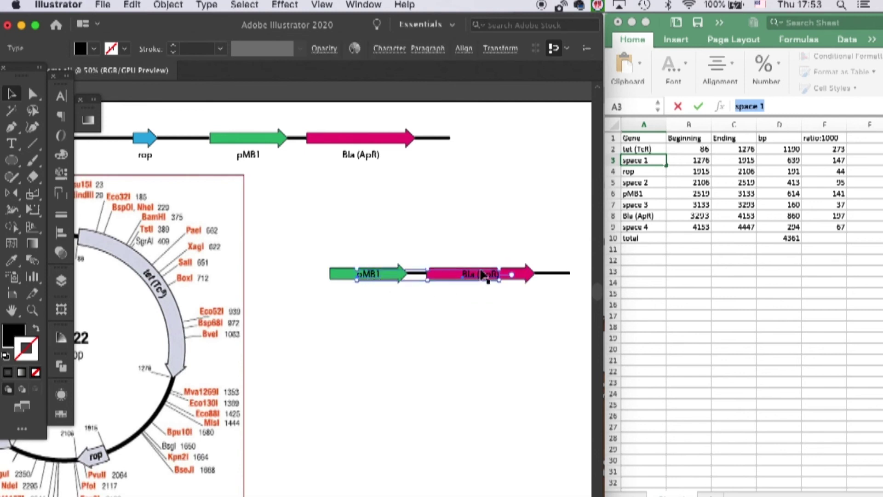
left_click(389, 49)
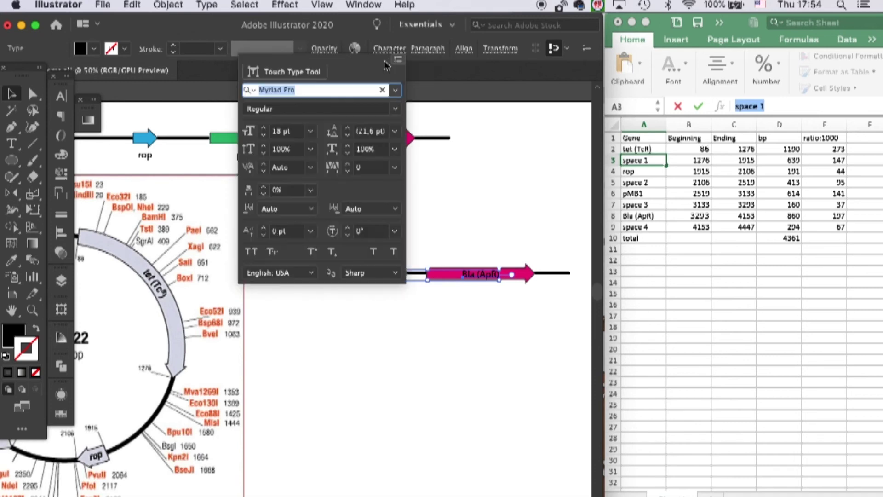
left_click(309, 132)
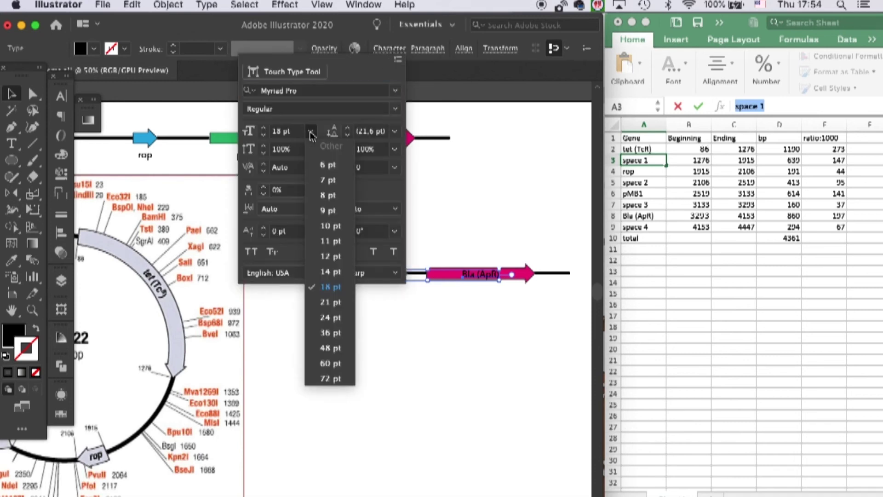
left_click(330, 272)
left_click(529, 199)
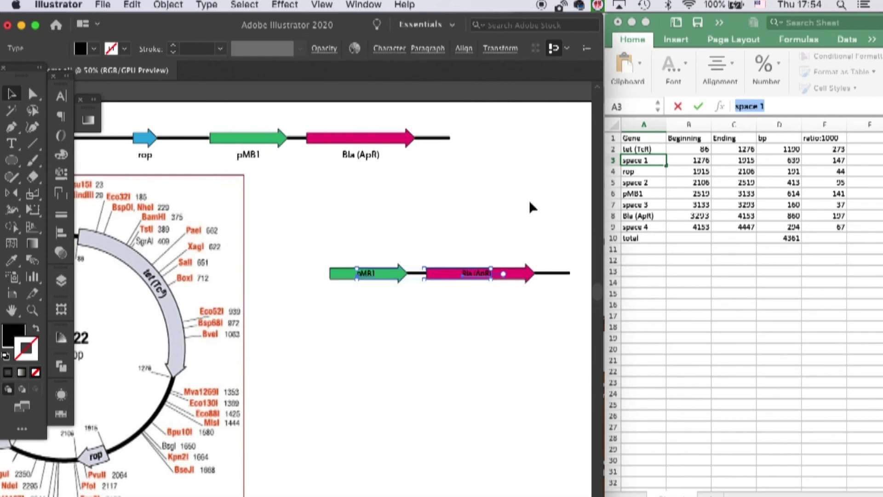
key("Up")
key("Up")
key("Up")
left_click(525, 215)
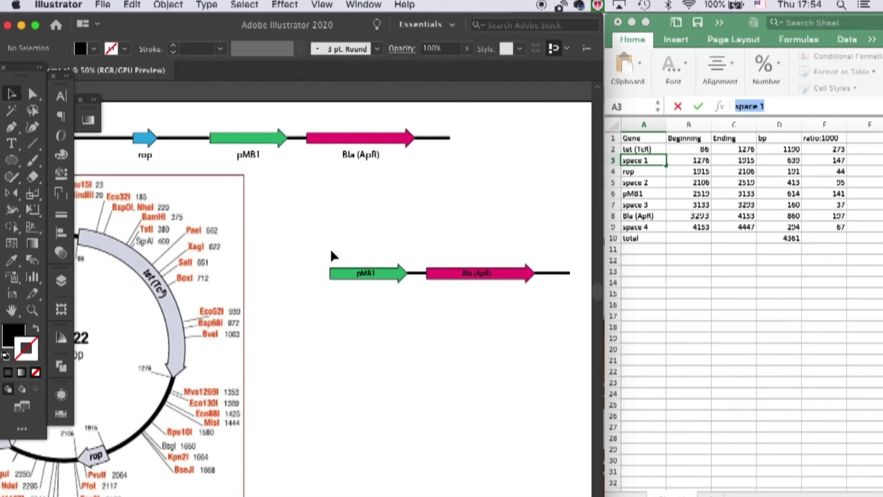
Group the copied pMB1 and Bla (ApR) parts, bend them into a horizontal Arc warp at 100%, and move the arc slightly lower.
left_click_drag(332, 255, 572, 315)
left_click(332, 261)
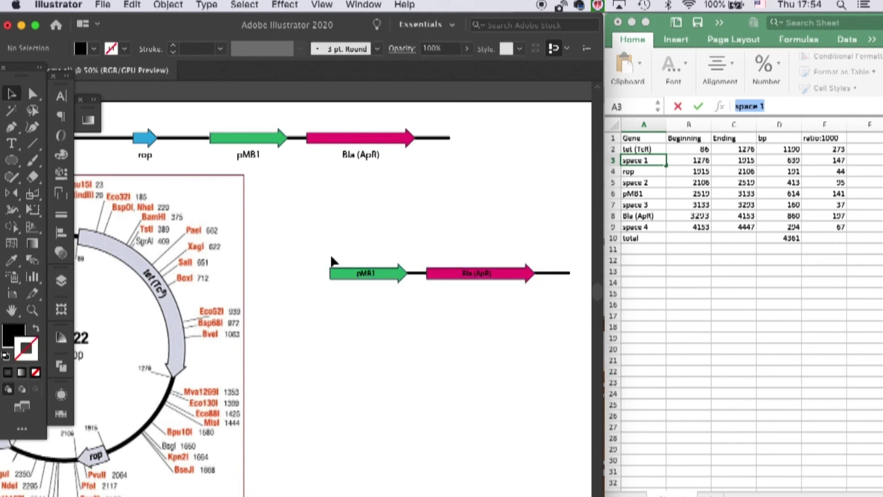
left_click(338, 273)
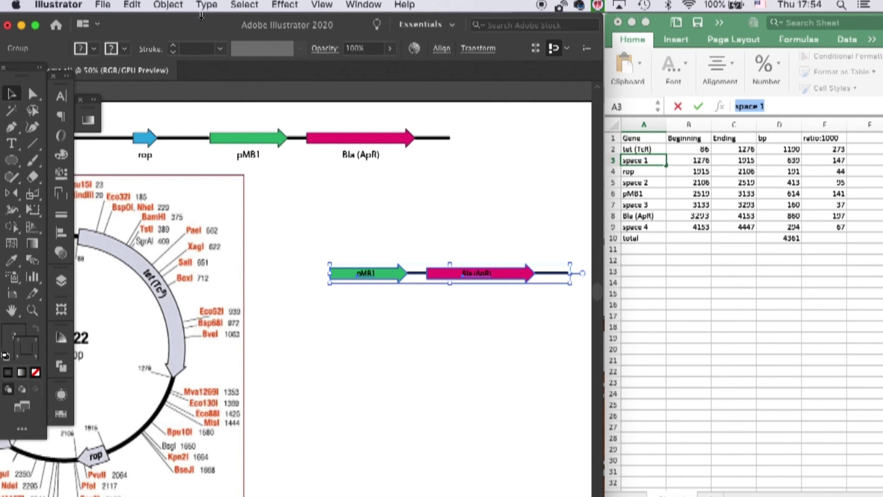
left_click(165, 6)
mouse_move(220, 371)
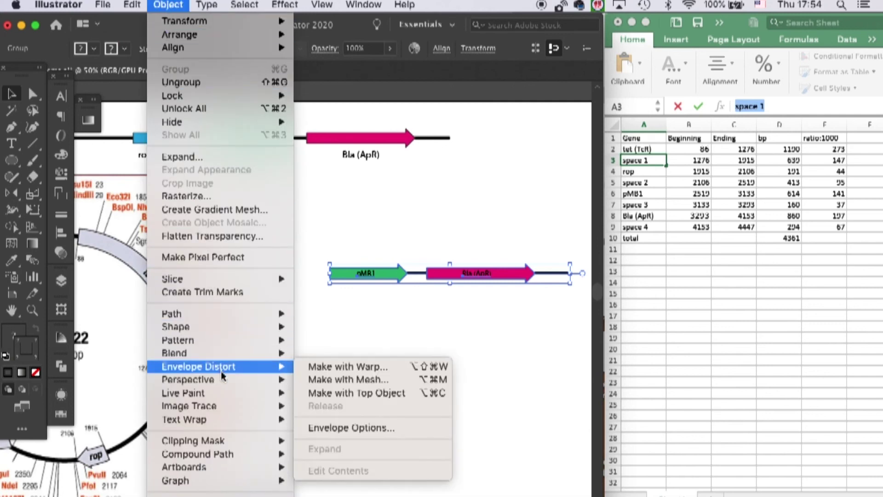
left_click(355, 367)
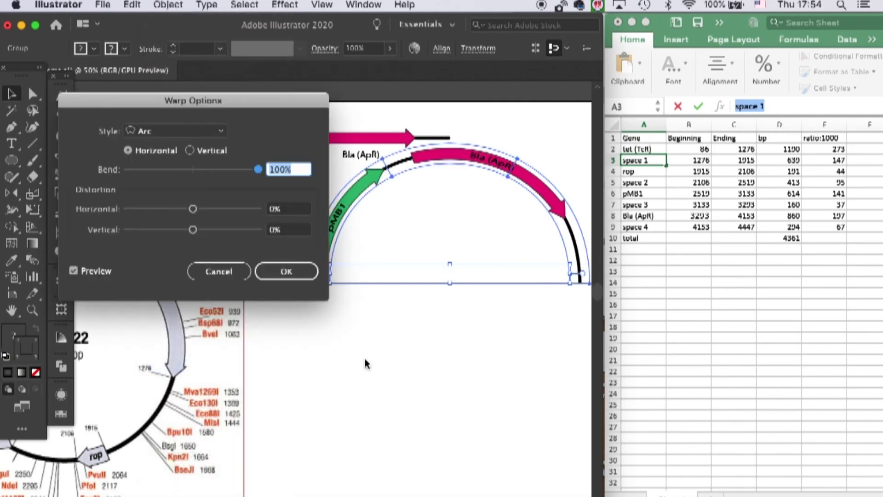
left_click_drag(195, 100, 143, 100)
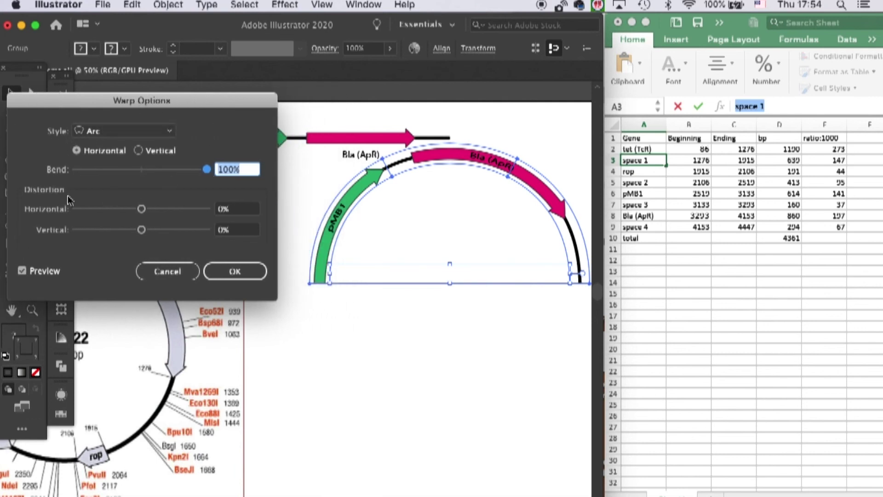
left_click(244, 271)
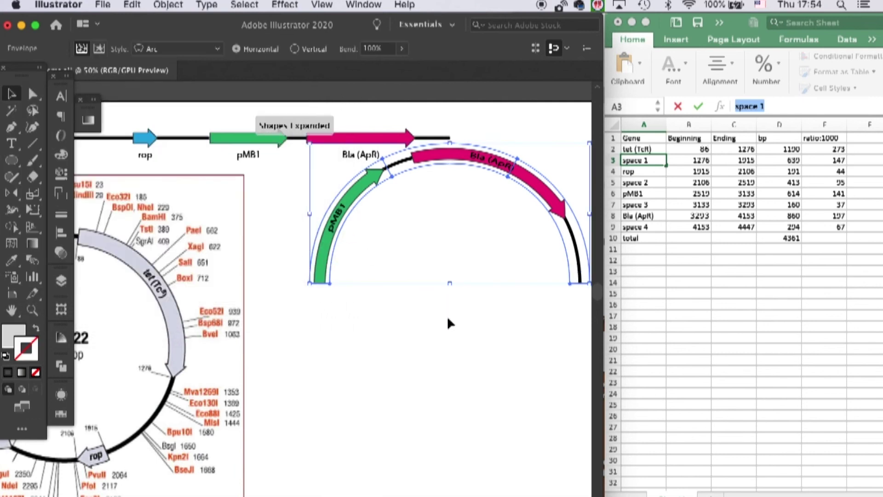
left_click_drag(489, 175, 467, 210)
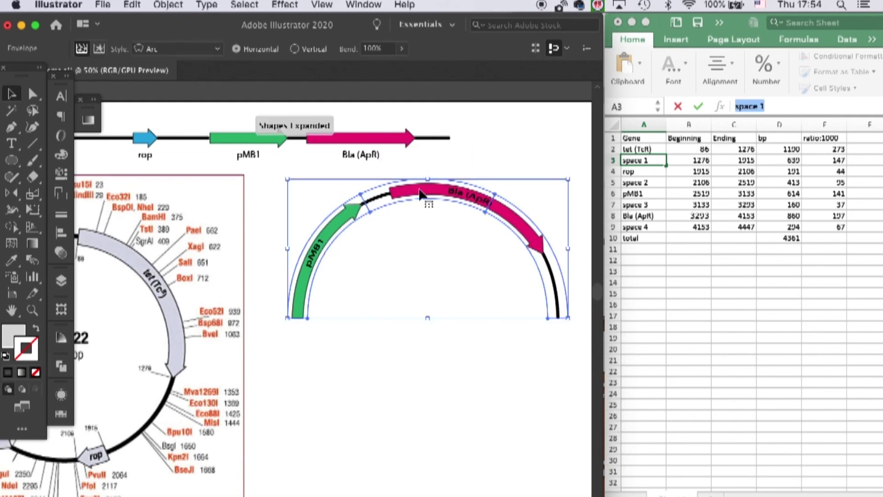
Copy the tet (TcR) and rop arrows with their labels and spacers from the linear map to below the arc.
left_click(224, 169)
left_click_drag(203, 168, 307, 179)
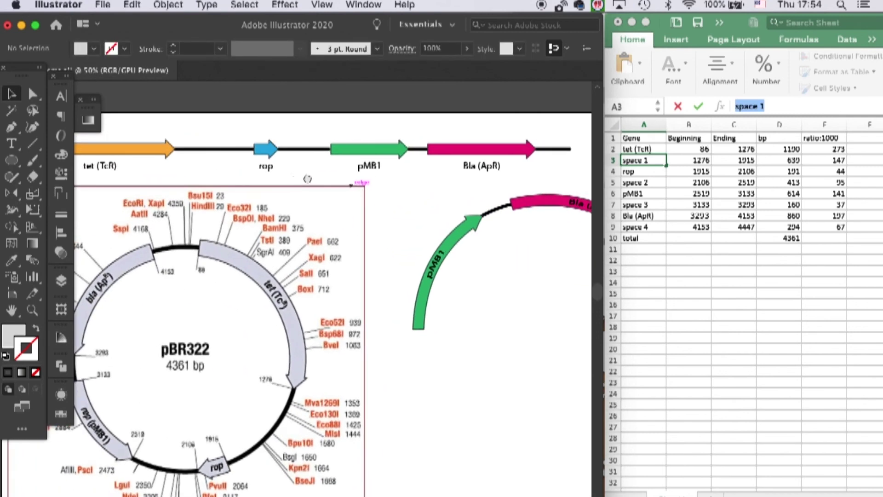
scroll(128, 177, "left", 5)
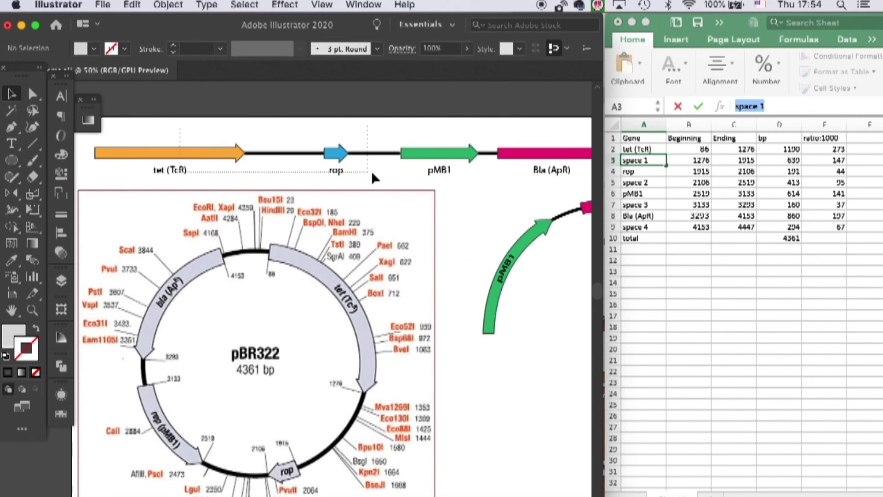
left_click_drag(345, 144, 554, 414)
left_click_drag(531, 352, 341, 257)
left_click_drag(363, 315, 515, 307)
left_click(386, 341)
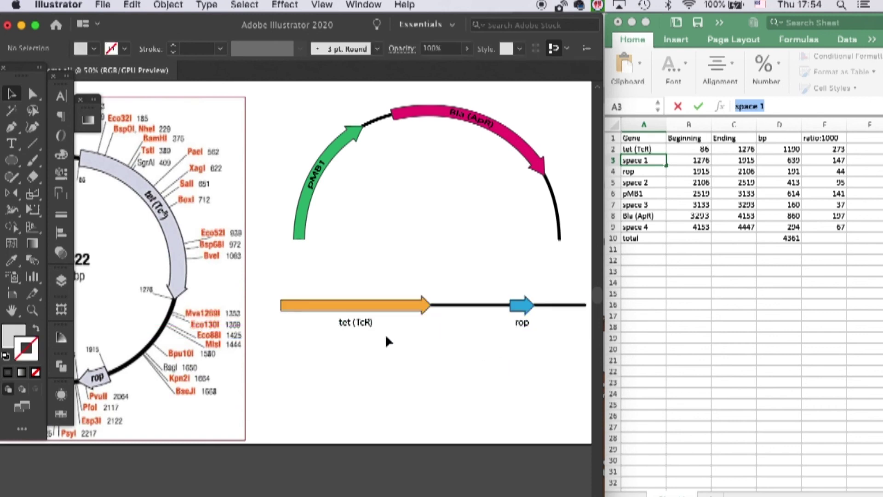
Move the copied tet (TcR) and rop labels up onto their arrows.
left_click(354, 325)
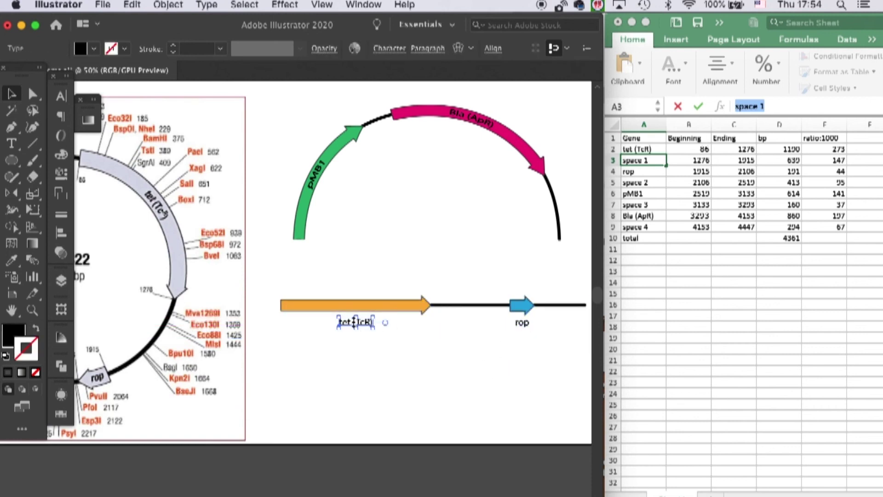
left_click_drag(347, 320, 343, 302)
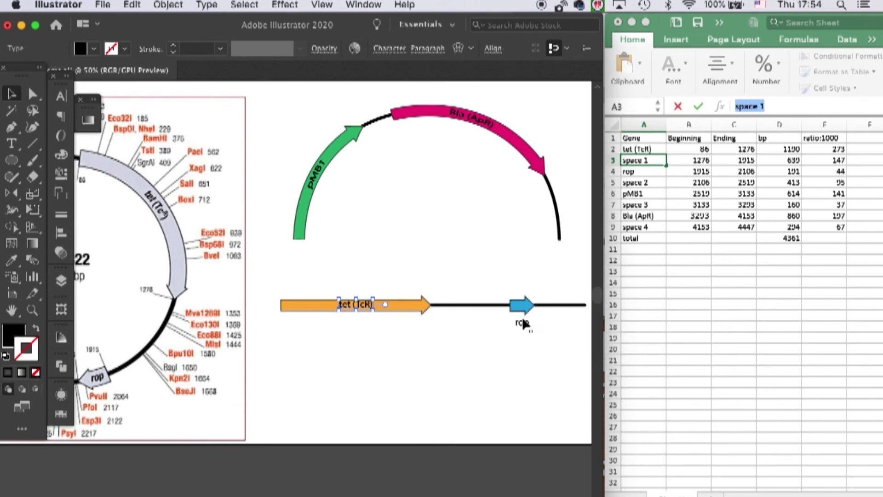
left_click_drag(522, 323, 523, 309)
left_click(545, 275)
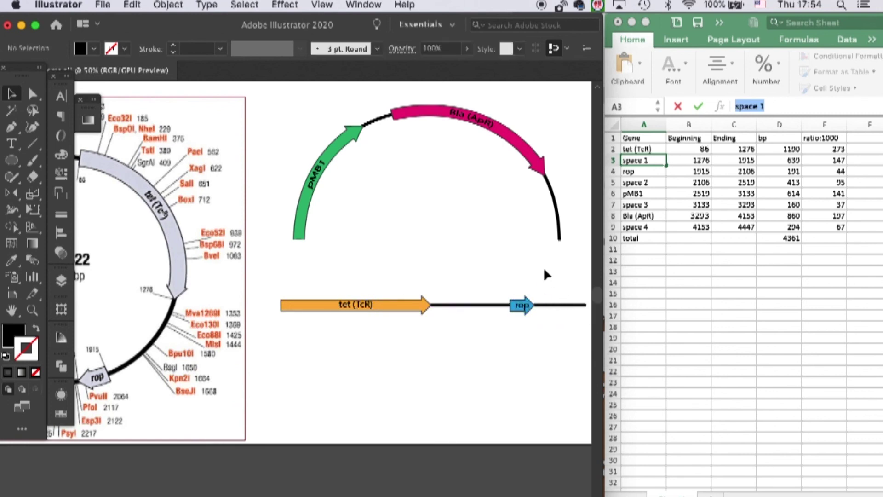
Set the font size of the copied tet (TcR) and rop labels to 14 pt.
left_click(356, 312)
left_click(523, 306, "shift")
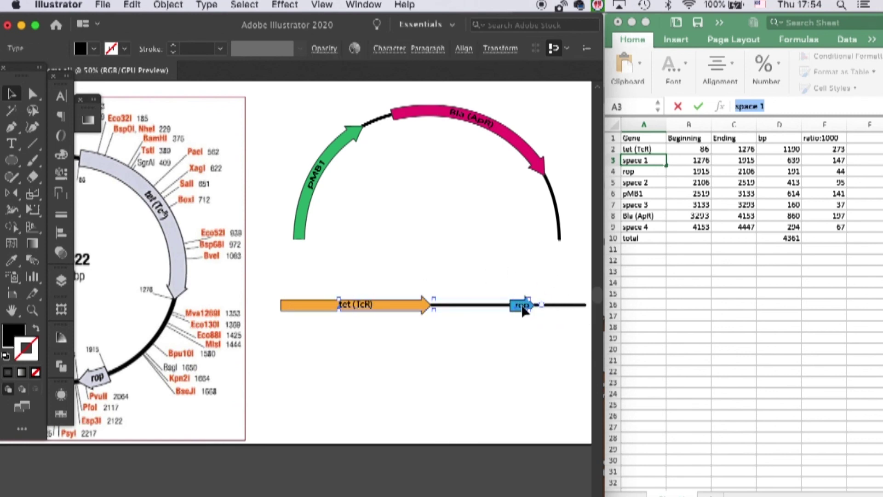
left_click(394, 50)
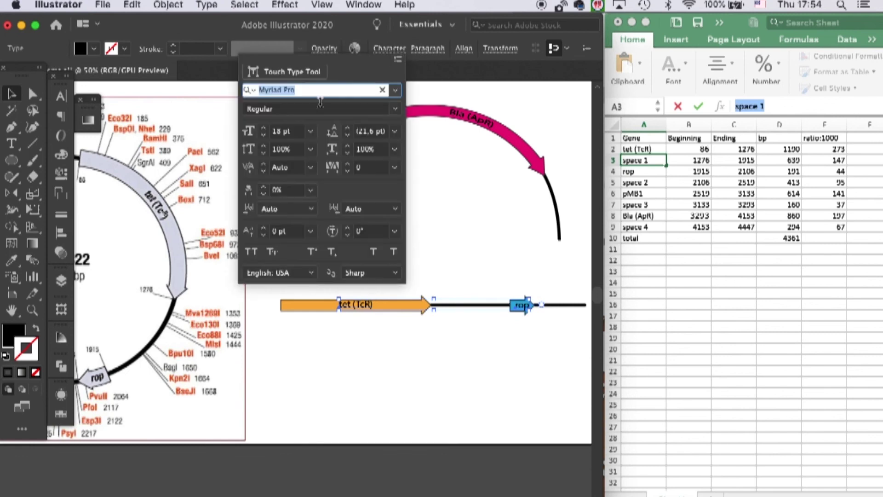
left_click(310, 132)
left_click(337, 273)
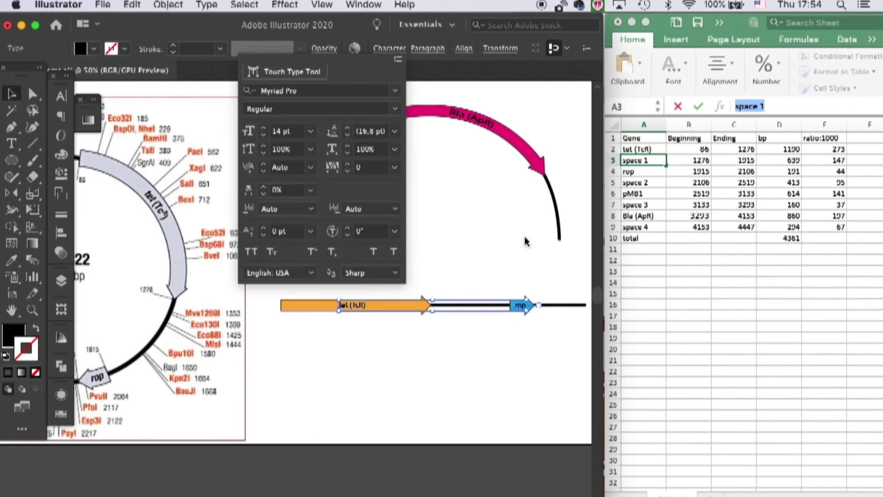
left_click(439, 245)
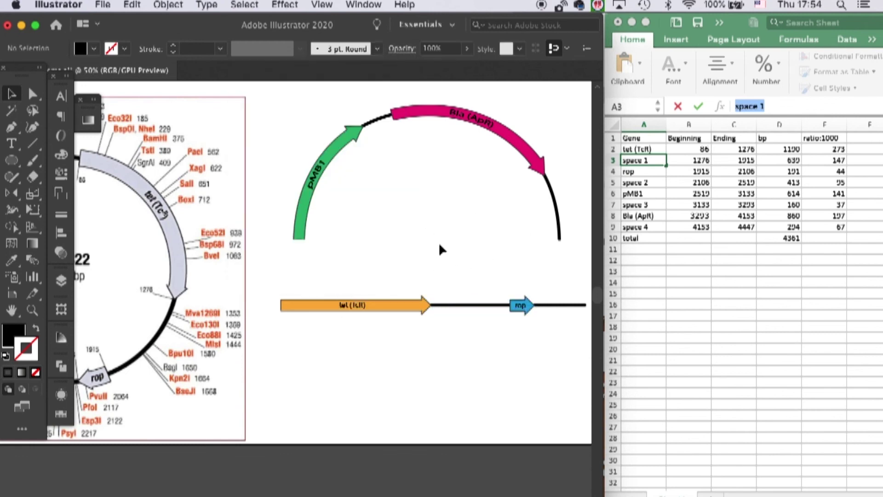
Fine-tune the position of the tet (TcR) label inside the copied orange arrow.
left_click(352, 308)
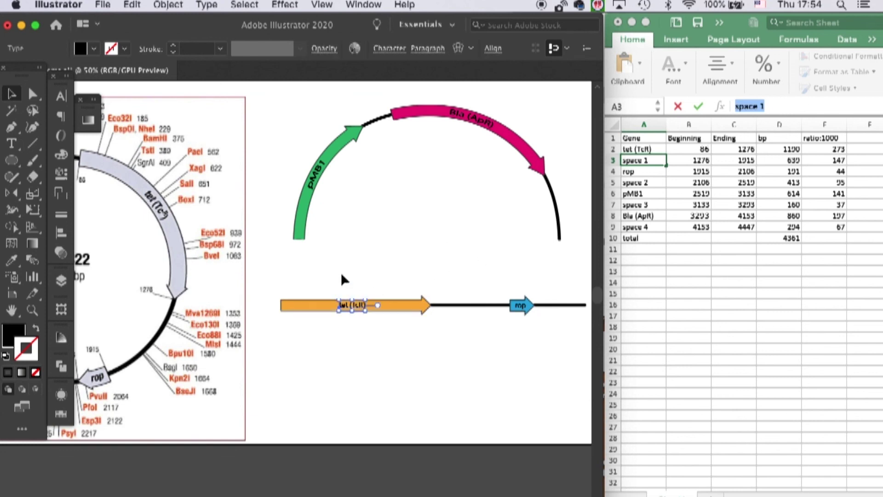
left_click(475, 258)
left_click(357, 311)
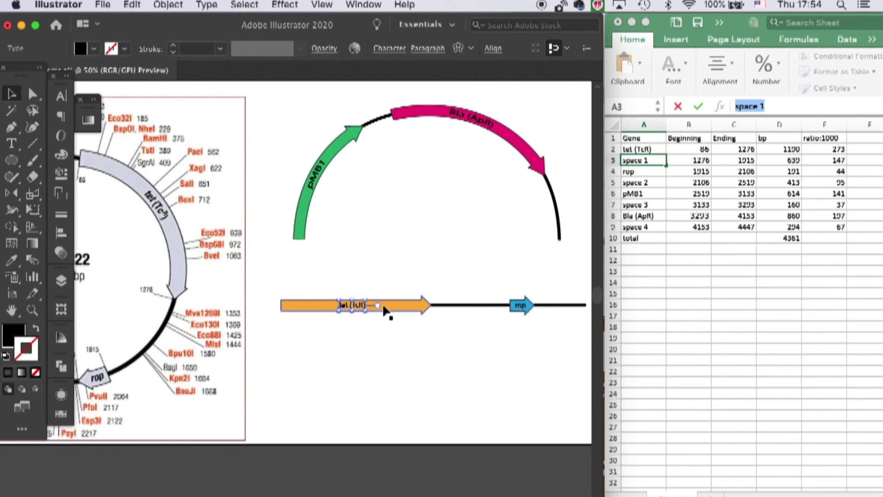
left_click_drag(358, 310, 358, 307)
left_click(529, 273)
Group the copied tet (TcR) and rop parts and bend them with a horizontal Arc envelope warp at 100%.
left_click_drag(332, 266, 569, 332)
key("super+g")
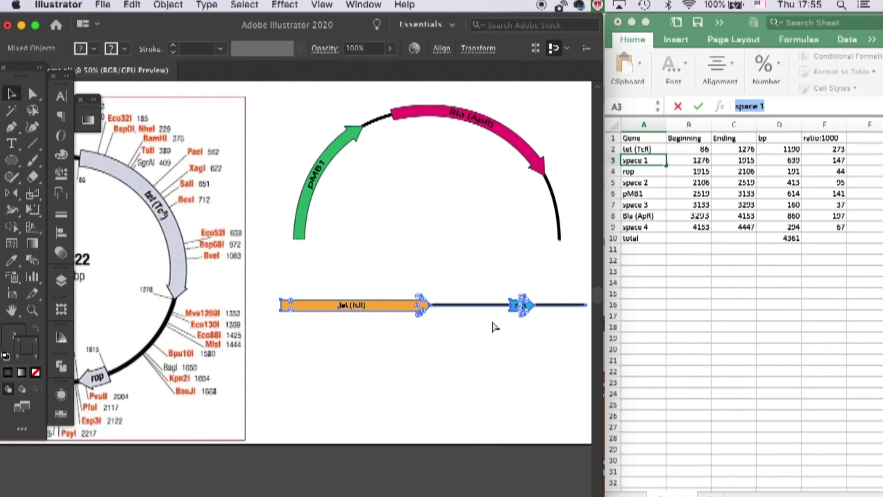
left_click(175, 6)
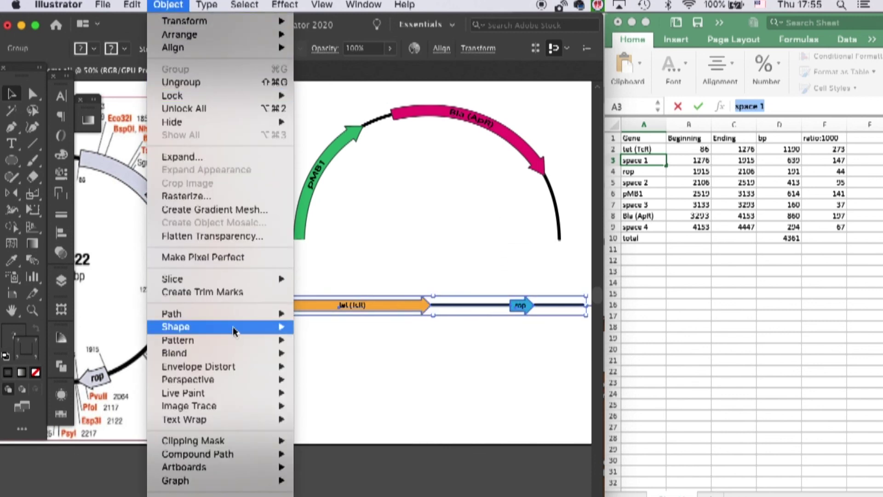
mouse_move(258, 366)
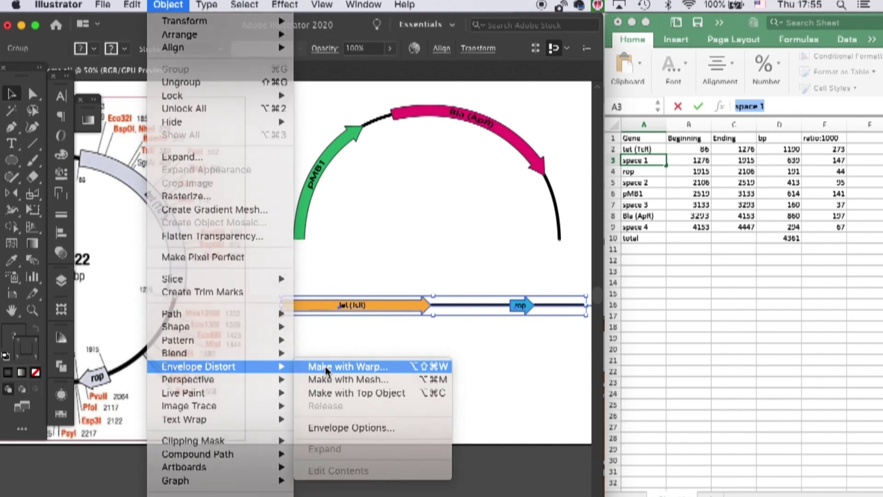
left_click(326, 368)
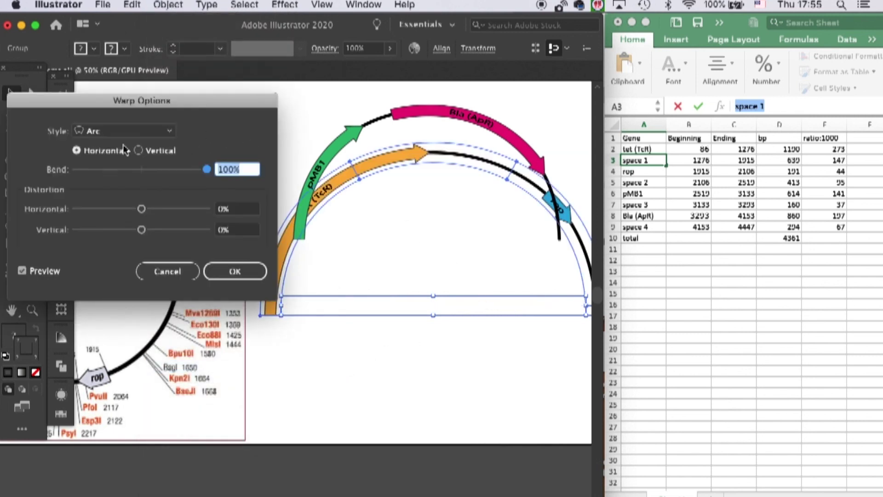
left_click(249, 275)
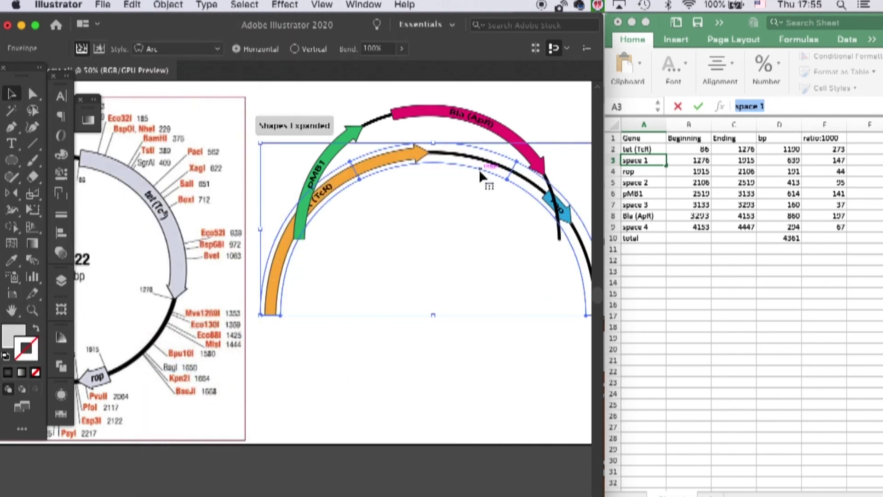
Rotate the tet (TcR) and rop arc by 180° and scale it down to the width of the pMB1 and Bla (ApR) arc.
scroll(479, 169, "right", 2)
scroll(403, 173, "right", 3)
left_click_drag(510, 154, 244, 311)
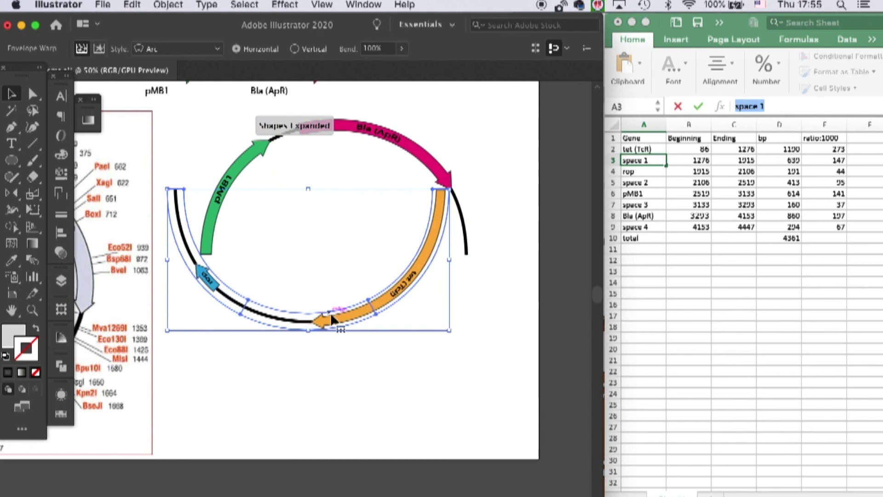
Join the inverted tet (TcR) and rop arc to the ends of the upper arc, fine-tuning its size to close the circle.
left_click_drag(331, 313, 361, 376)
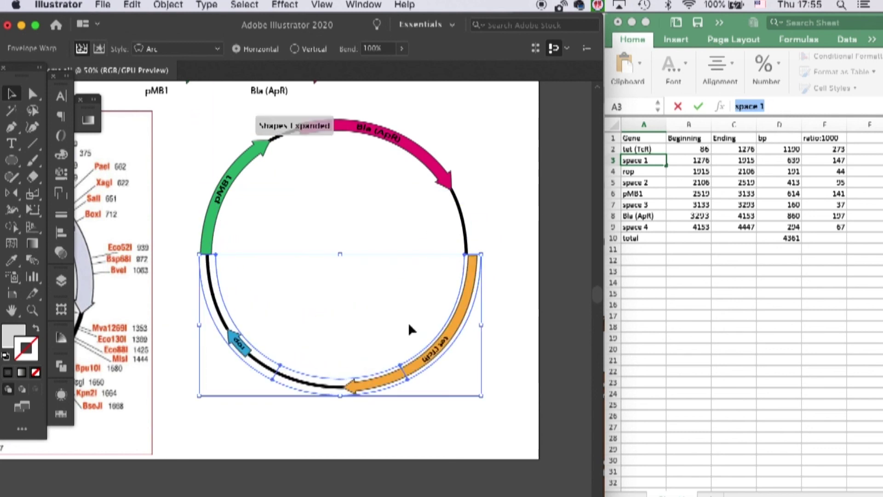
scroll(498, 354, "up", 1)
scroll(498, 358, "up", 1)
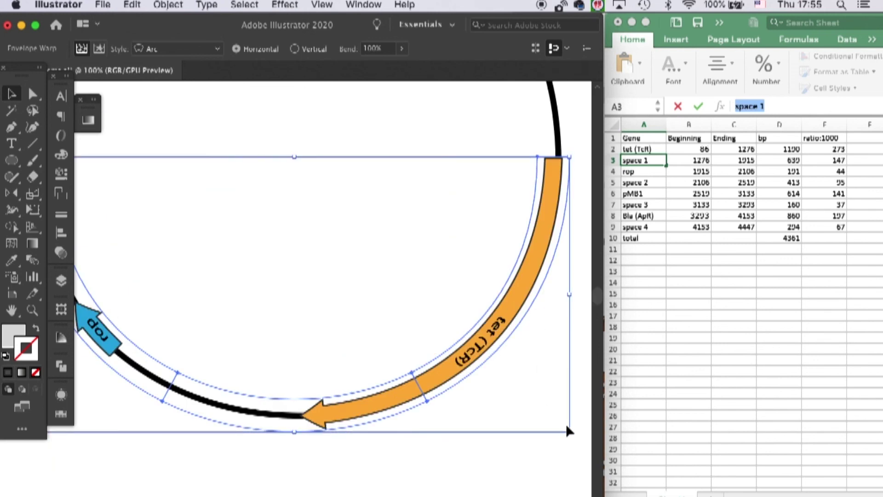
left_click_drag(569, 431, 575, 434)
left_click(563, 345)
scroll(529, 255, "down", 3)
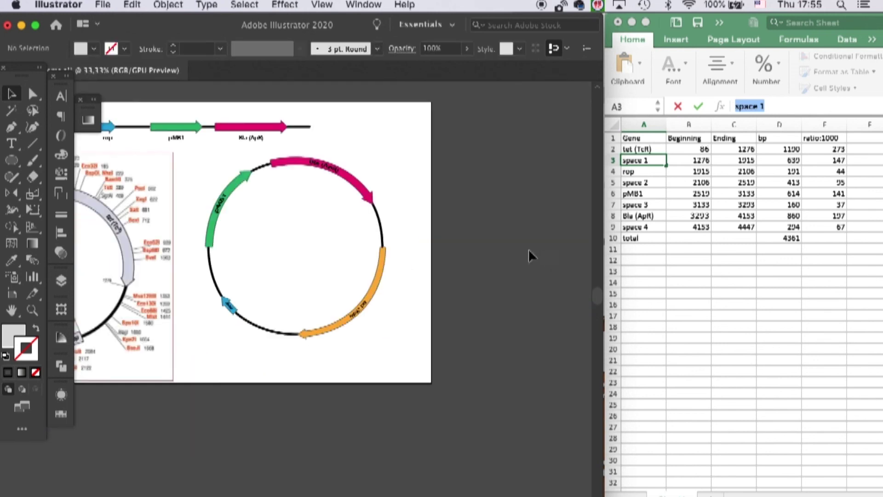
Group the closed plasmid circle and move it slightly lower on the artboard beside the reference map.
scroll(472, 250, "left", 3)
scroll(472, 250, "up", 2)
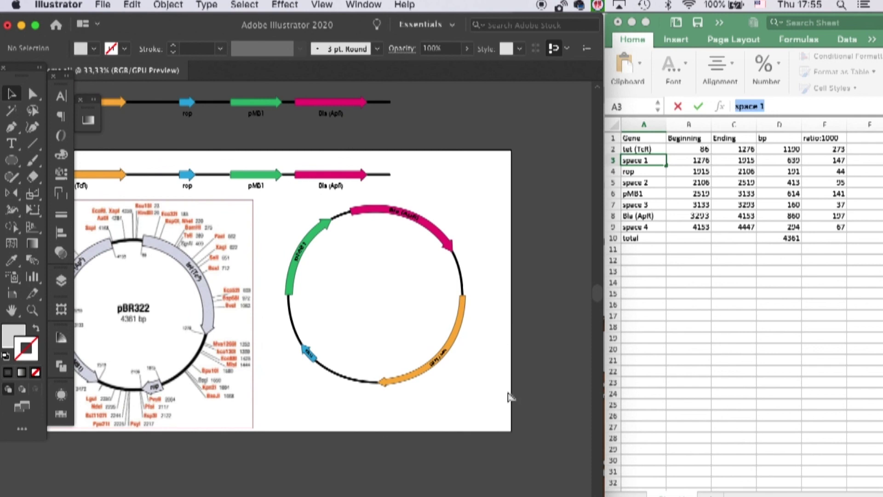
left_click_drag(315, 219, 316, 248)
left_click(459, 188)
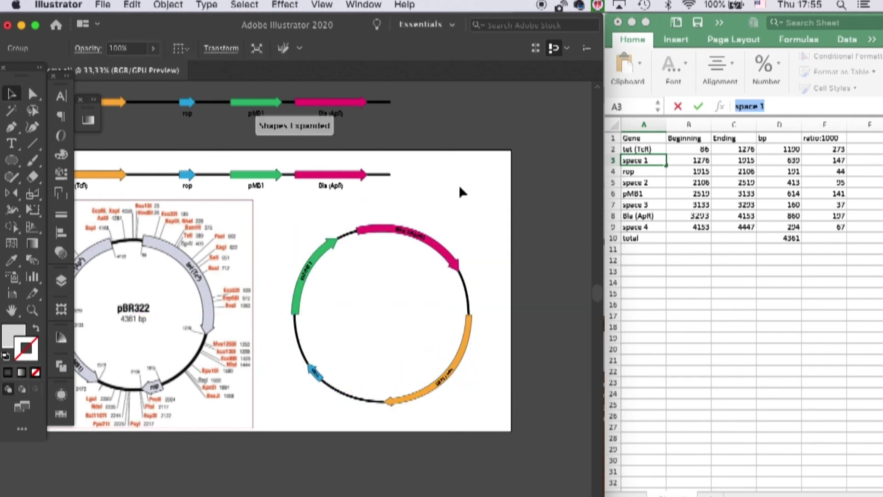
Copy the linear map's Bla (ApR) label into the centre of the circle and change its text to pBR322.
left_click(337, 189)
right_click(336, 187)
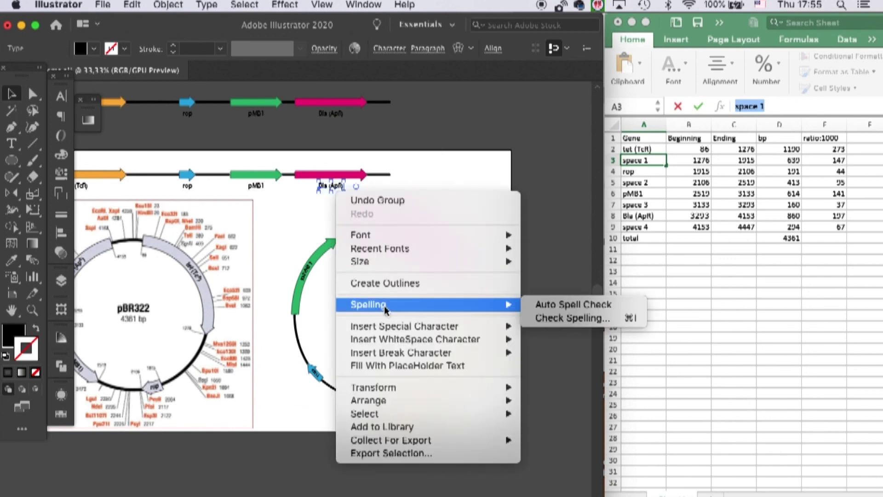
left_click(307, 213)
left_click(336, 186)
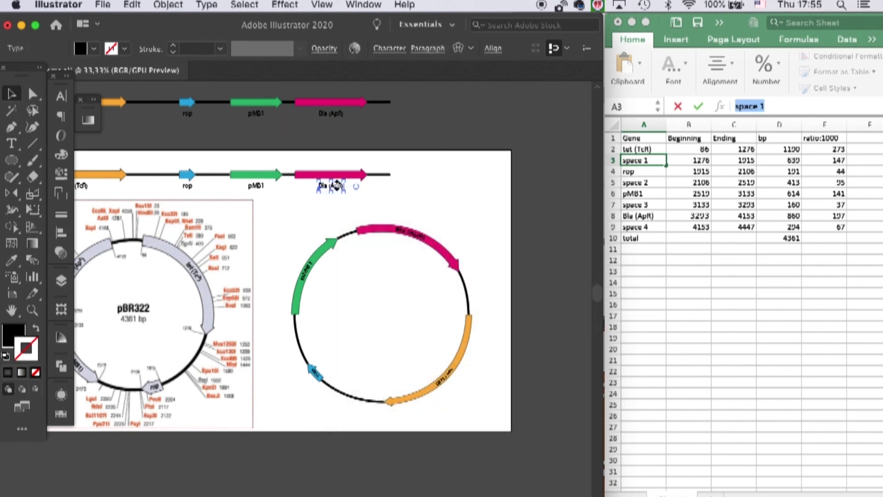
left_click_drag(335, 191, 385, 303)
left_click(388, 304)
double_click(385, 306)
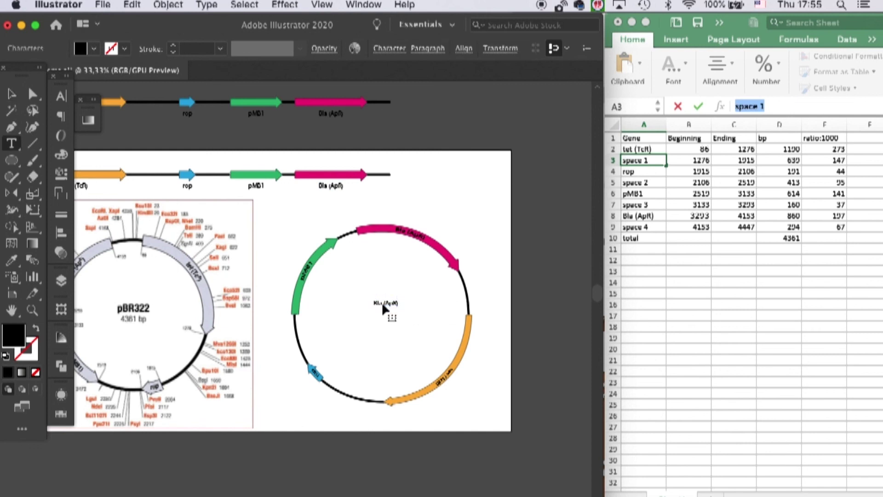
key("super+a")
type("pBR322")
Increase the font size of the pBR322 title inside the circle and make it bold.
left_click(11, 94)
left_click(388, 48)
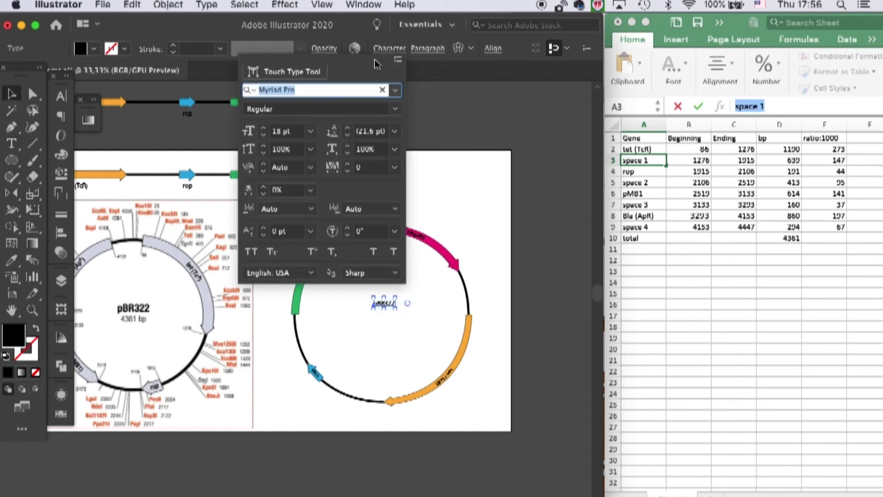
left_click(309, 132)
left_click(333, 317)
left_click(395, 108)
left_click(286, 261)
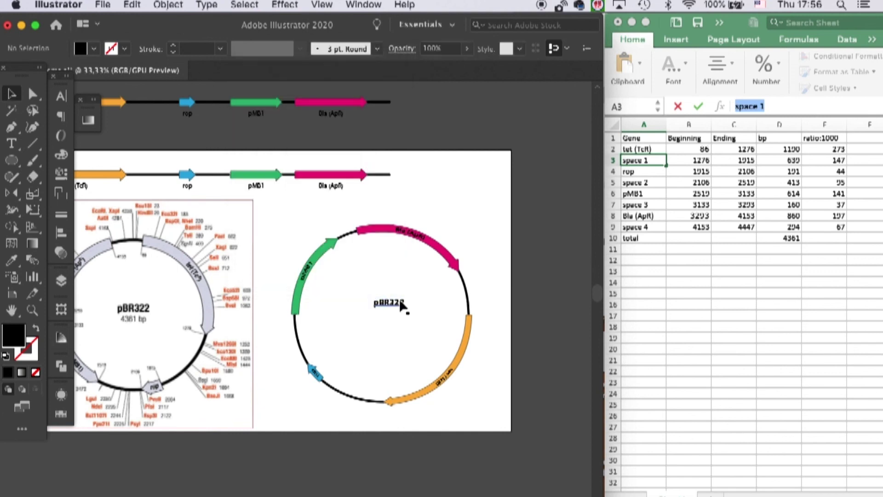
Move the linear map's pMB1 label beneath the pBR322 title and change its text to 4361 bp.
left_click_drag(258, 189, 383, 319)
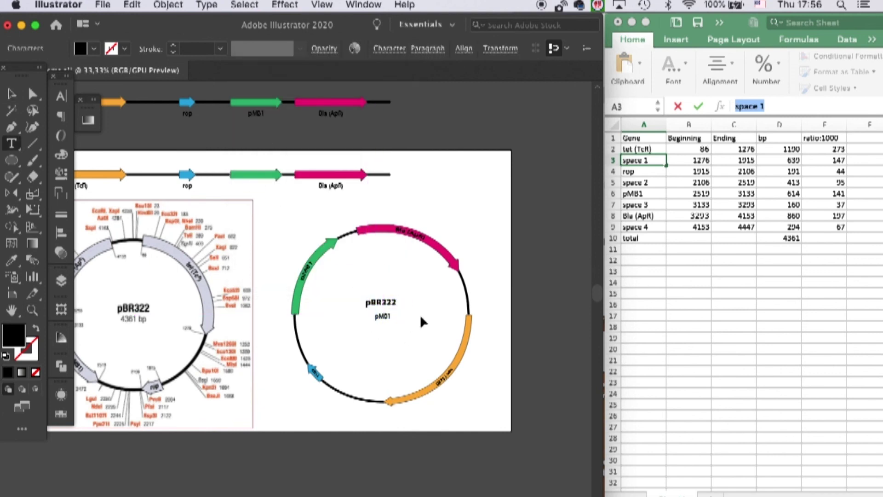
double_click(381, 316)
type("4361 bp")
Align the pBR322 title and the 4361 bp label horizontally with the circle's centre and fine-tune the title's position.
left_click(13, 97)
left_click_drag(354, 290, 474, 393)
left_click(251, 48)
left_click(480, 251)
left_click_drag(391, 301, 391, 302)
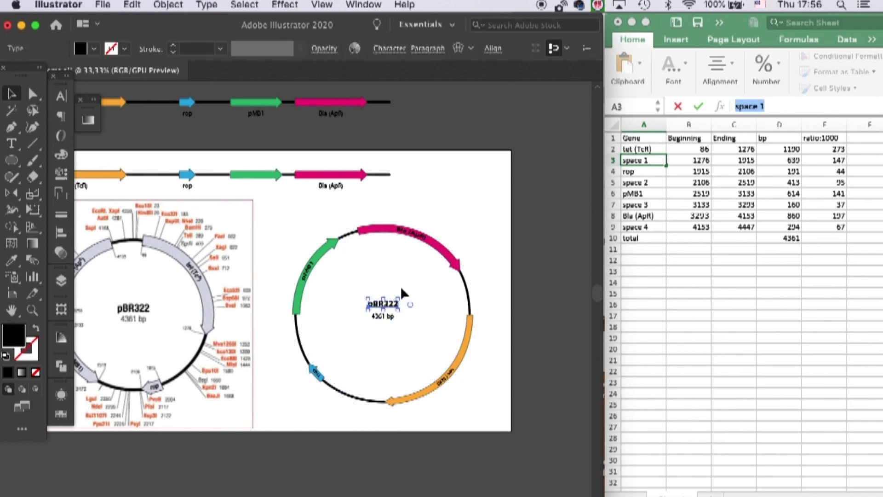
left_click(478, 260)
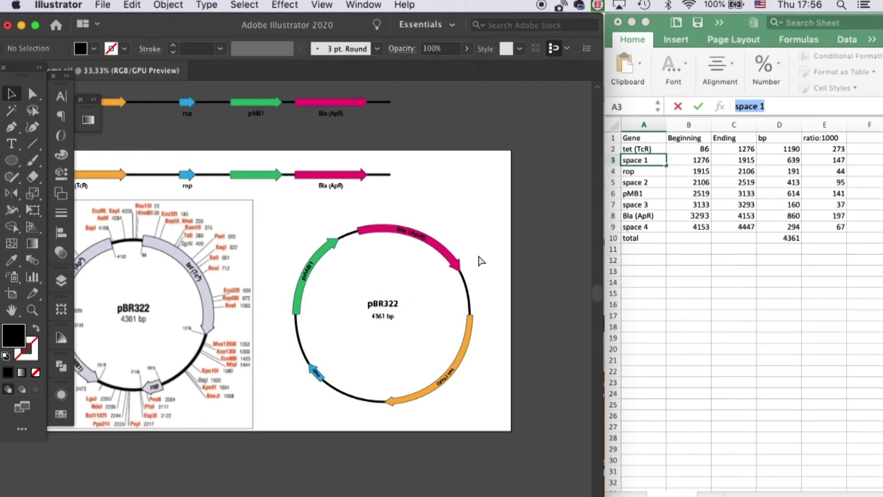